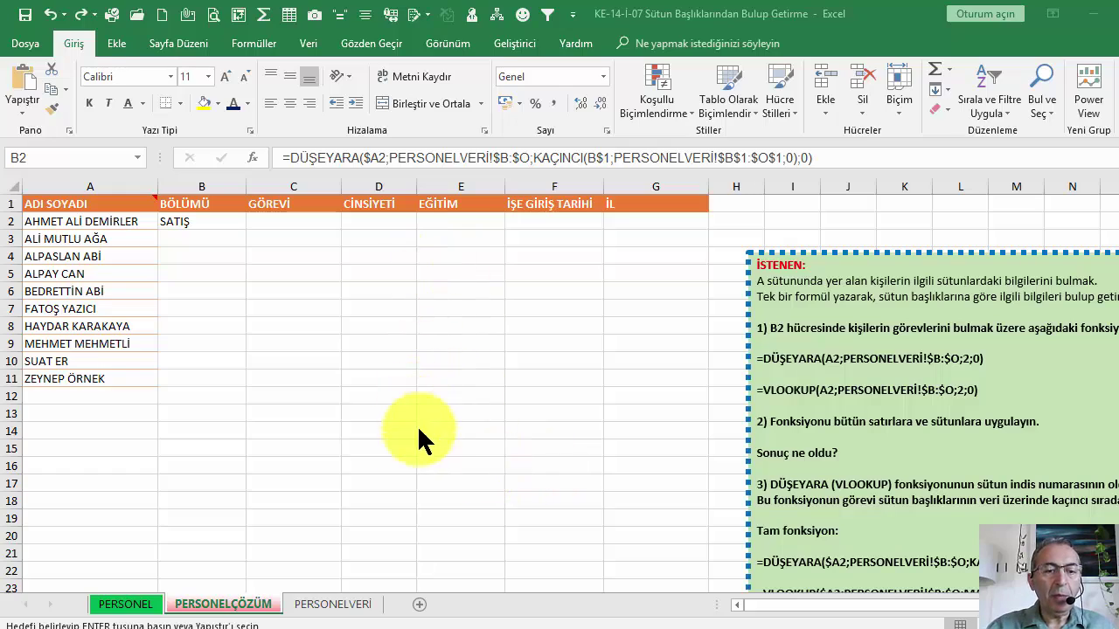
Review the employee names in the ADI SOYADI column of the PERSONELVERİ data sheet.
left_click(333, 605)
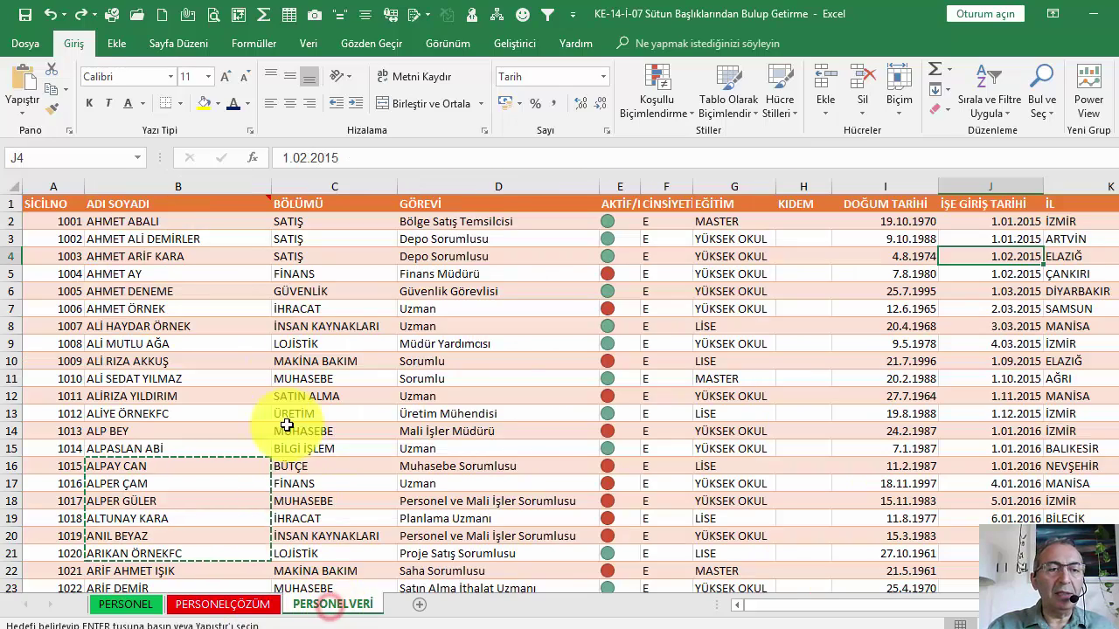
scroll(289, 341, "down", 11)
scroll(300, 349, "down", 4)
scroll(301, 355, "up", 15)
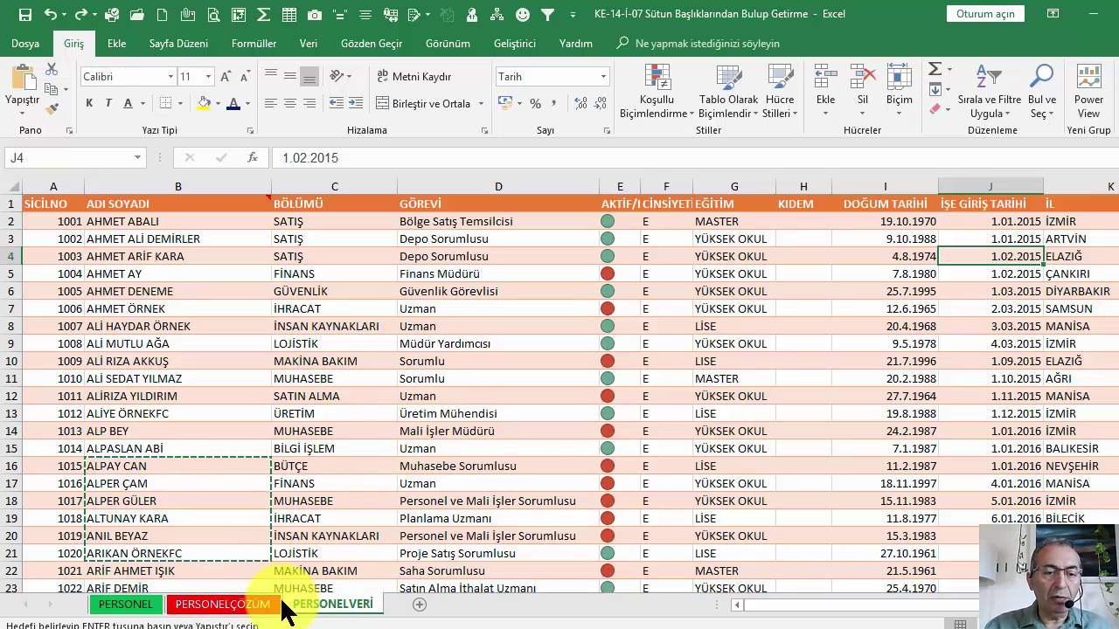
left_click(249, 608)
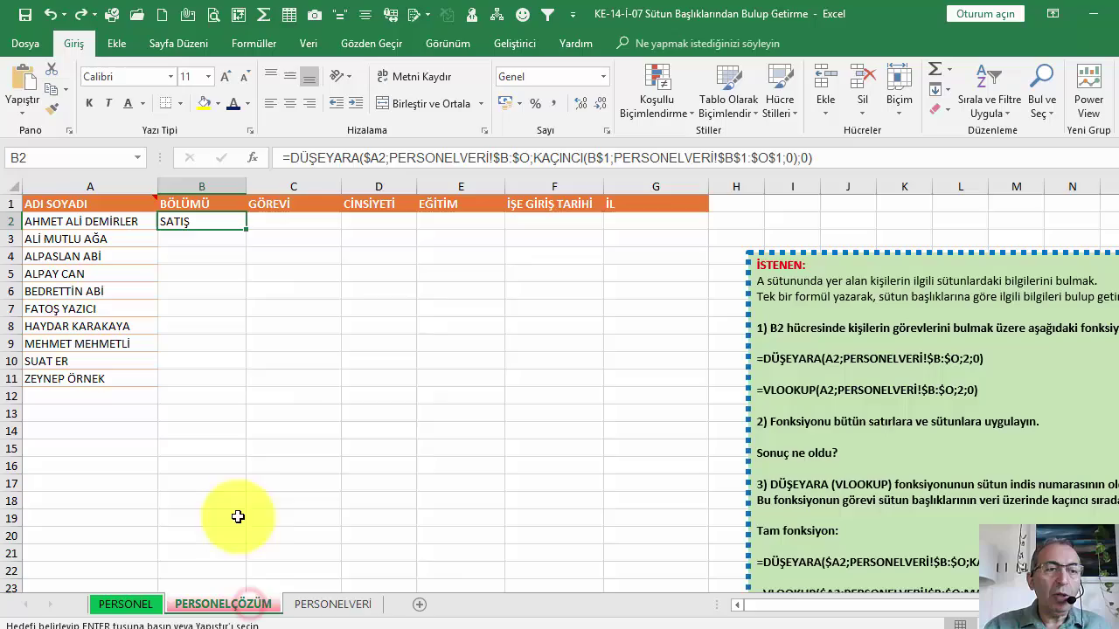
left_click(334, 608)
left_click(167, 454)
scroll(168, 454, "down", 3)
scroll(180, 489, "down", 2)
left_click(185, 496)
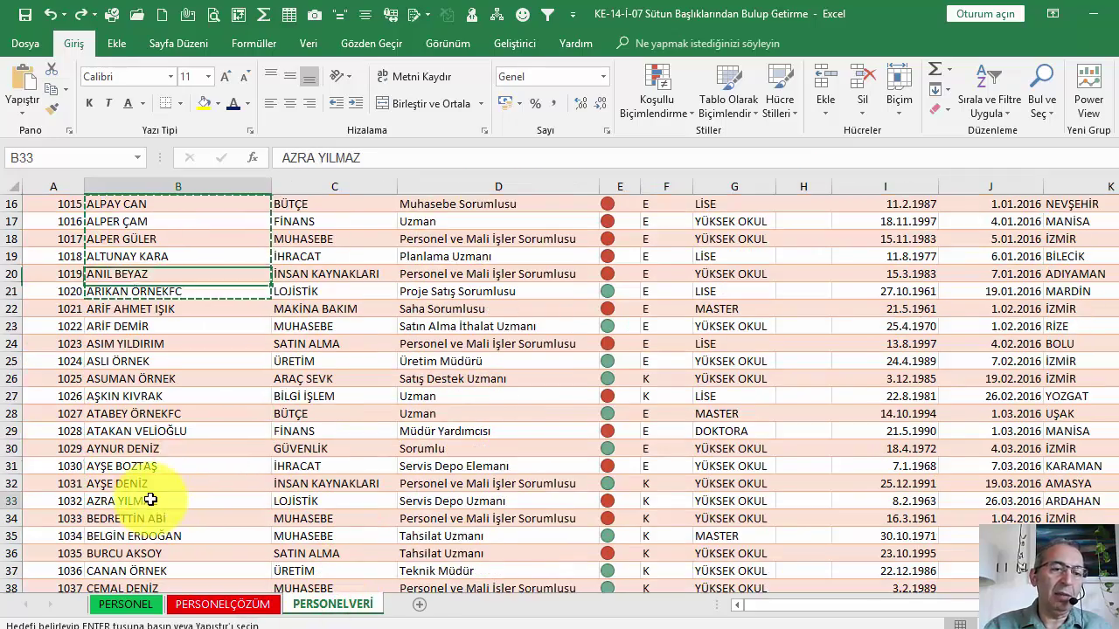
scroll(197, 542, "up", 5)
Check the BÖLÜMÜ, GÖREVİ and other headers on the PERSONELVERİ sheet.
left_click(227, 605)
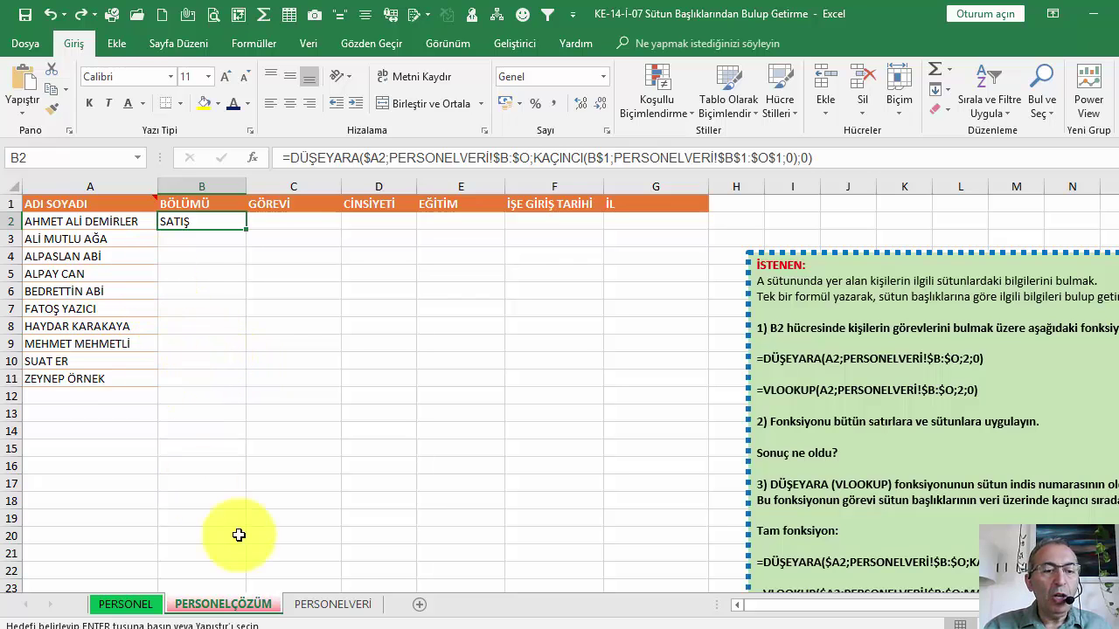
left_click(333, 604)
left_click(306, 207)
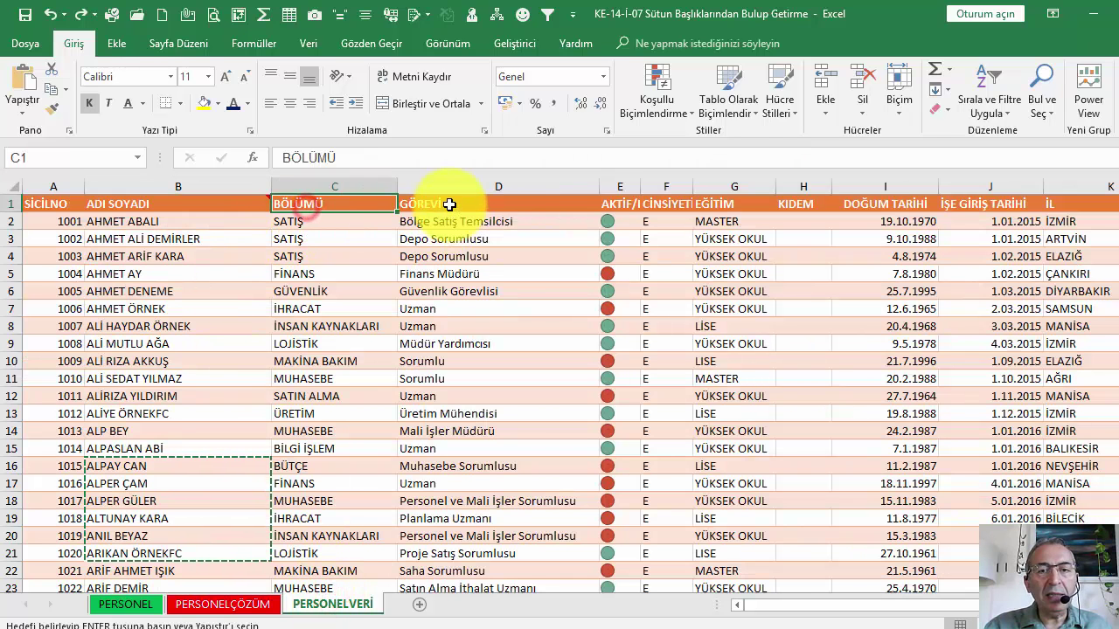
left_click(464, 205)
left_click(1004, 203)
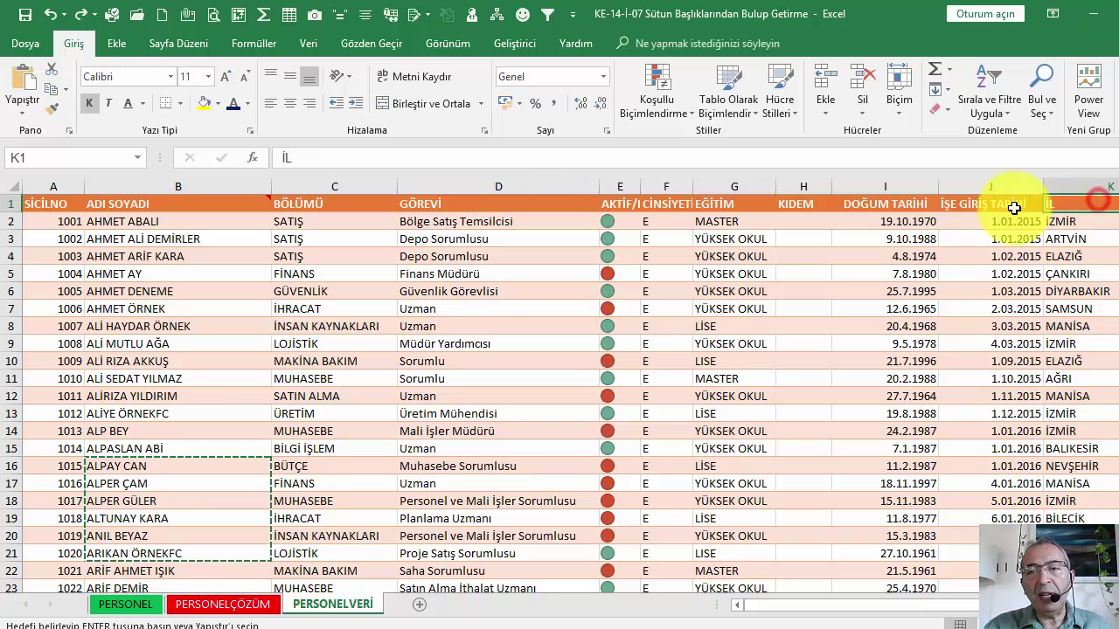
left_click(329, 205)
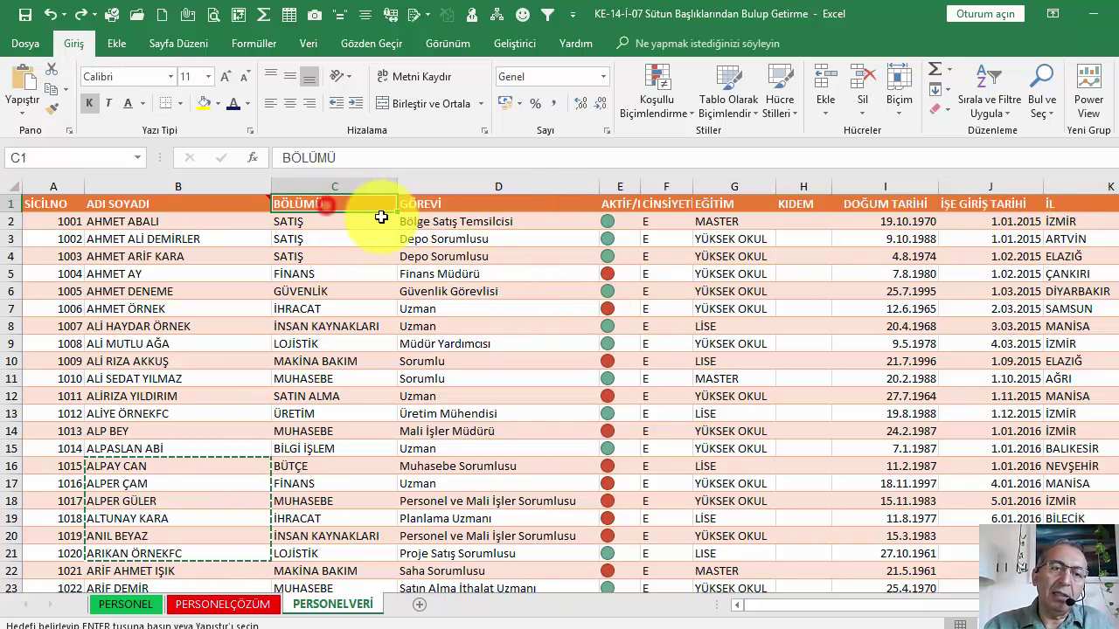
On PERSONELÇÖZÜM, copy B2's lookup formula across B2:G11.
left_click(203, 607)
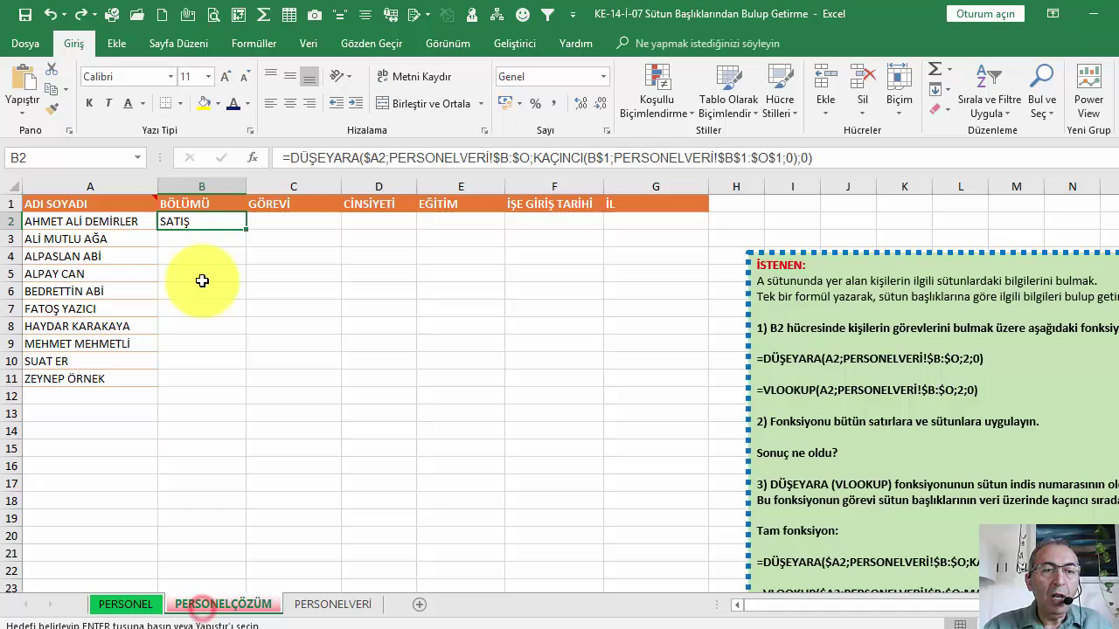
left_click(100, 223)
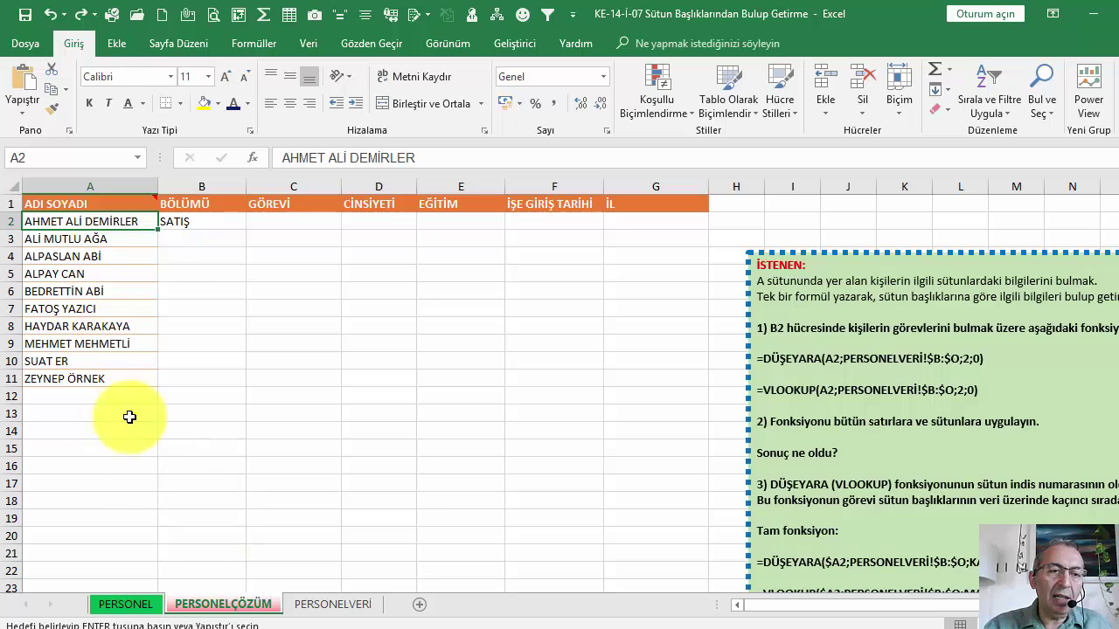
left_click(214, 222)
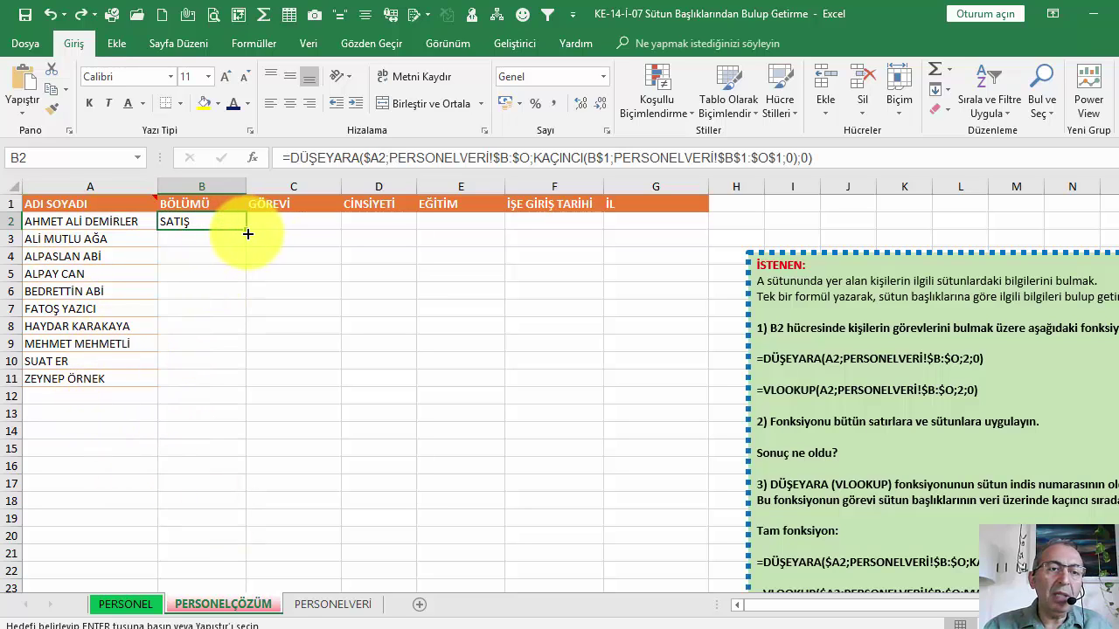
mouse_move(247, 230)
left_mouse_down()
mouse_move(248, 385)
mouse_move(644, 391)
left_mouse_up()
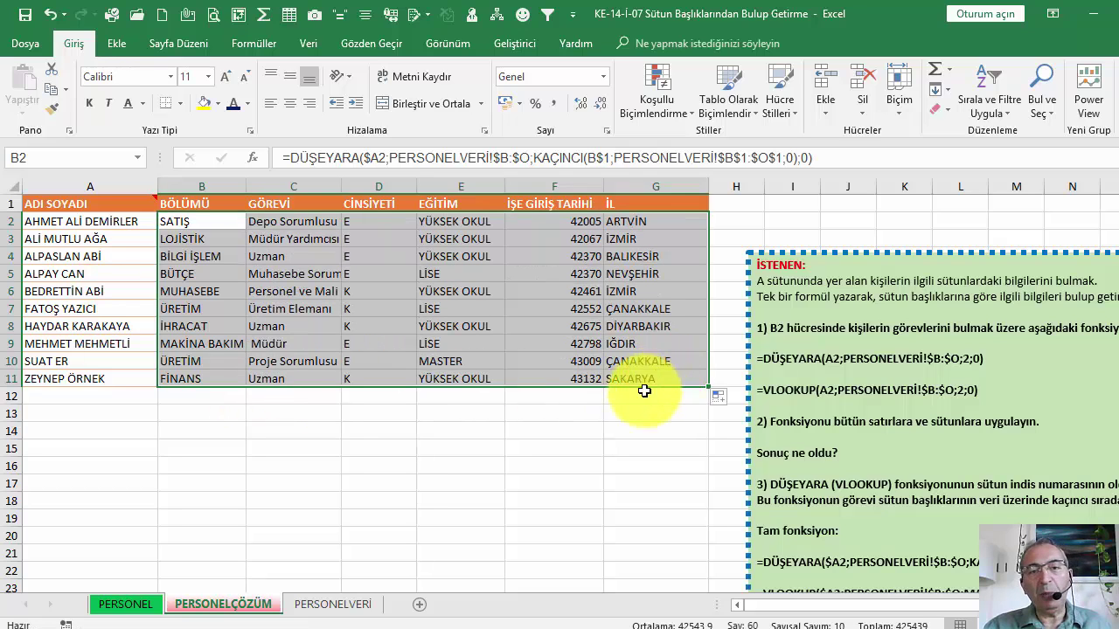
Format the hire dates in F2:F11 as Kısa Tarih (short date).
left_click(565, 222)
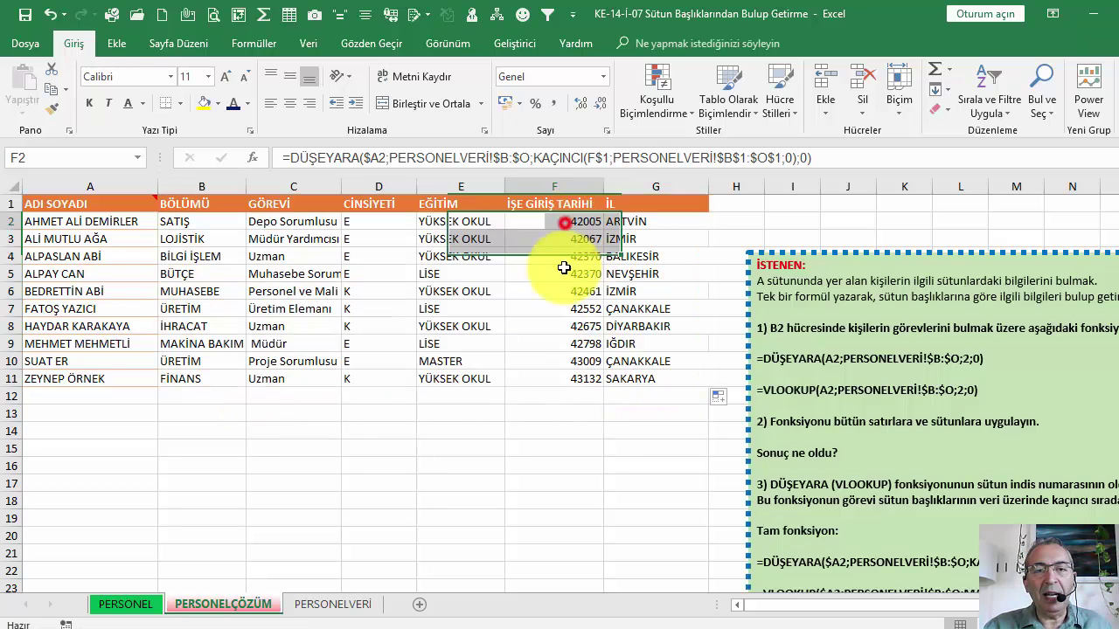
left_click_drag(565, 269, 569, 376)
left_click(603, 77)
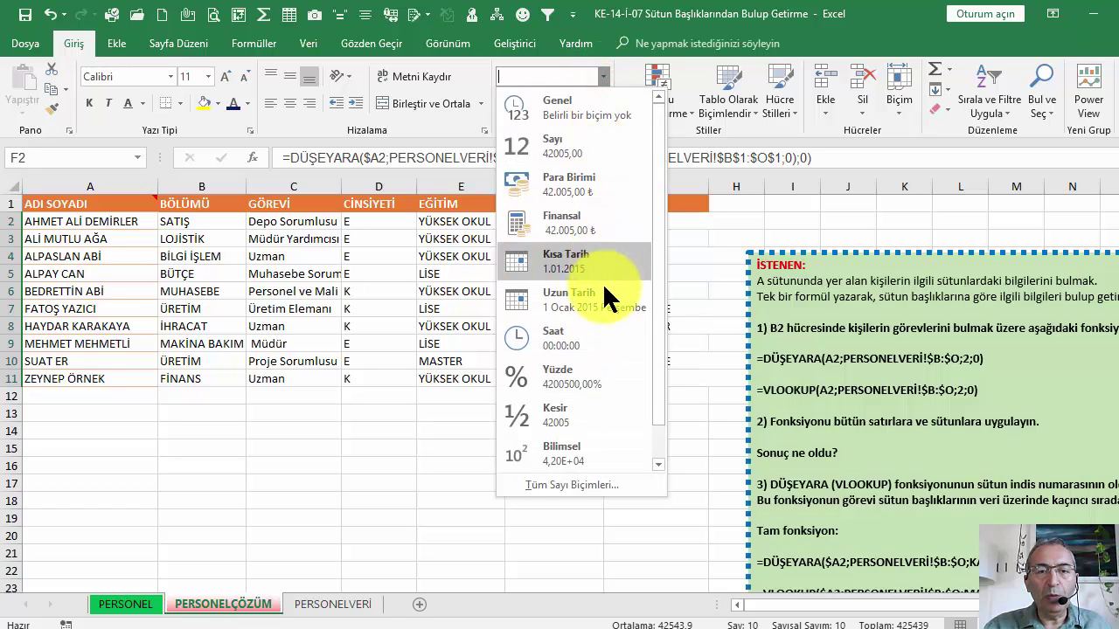
left_click(587, 262)
left_click(568, 274)
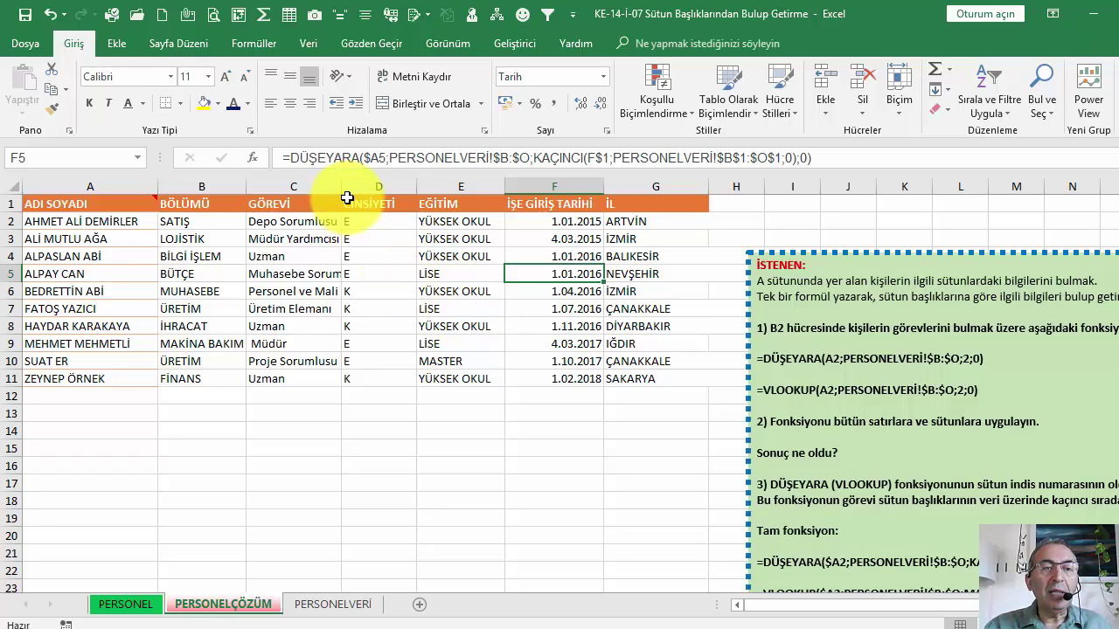
left_click(193, 225)
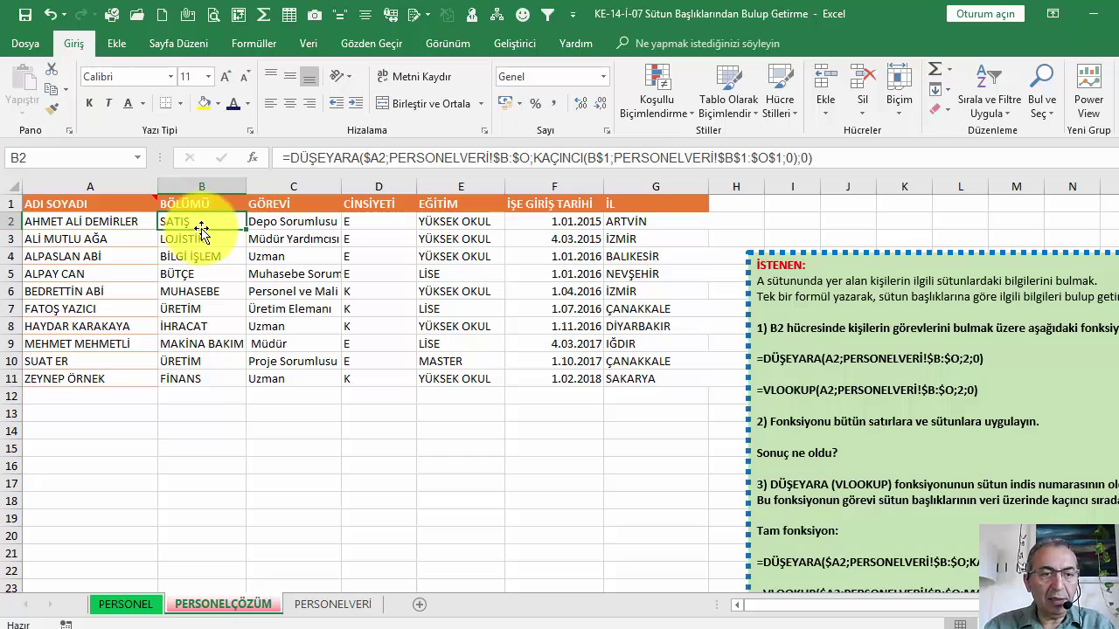
Undo the date format and formula fill, leaving only SATIŞ in B2.
key("ctrl+z")
key("ctrl+z")
key("ctrl+z")
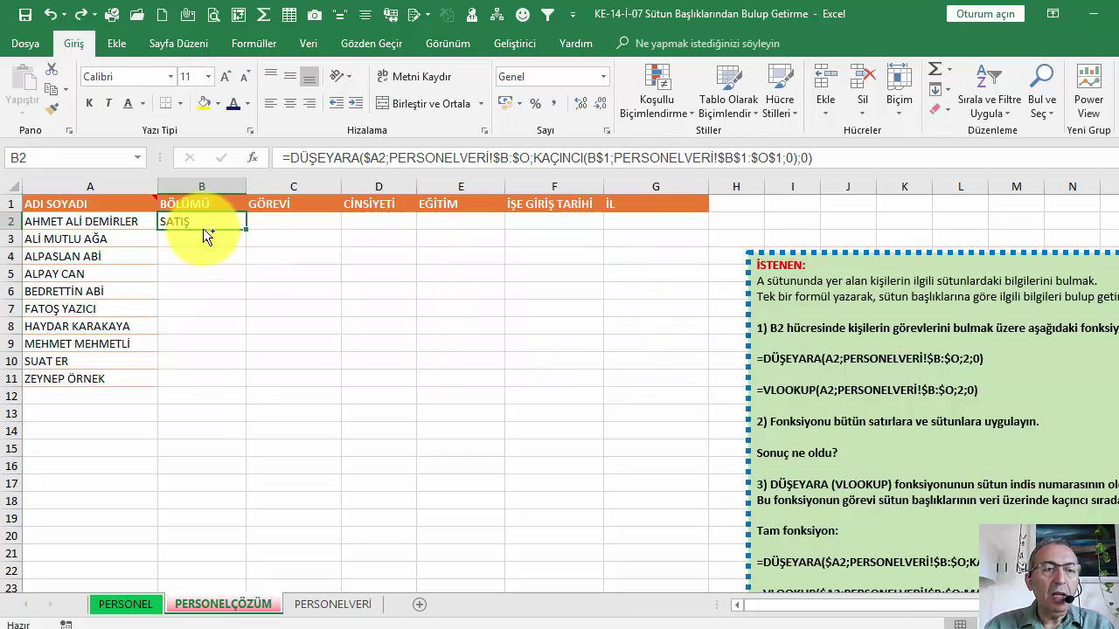
left_click(103, 224)
left_click(91, 274)
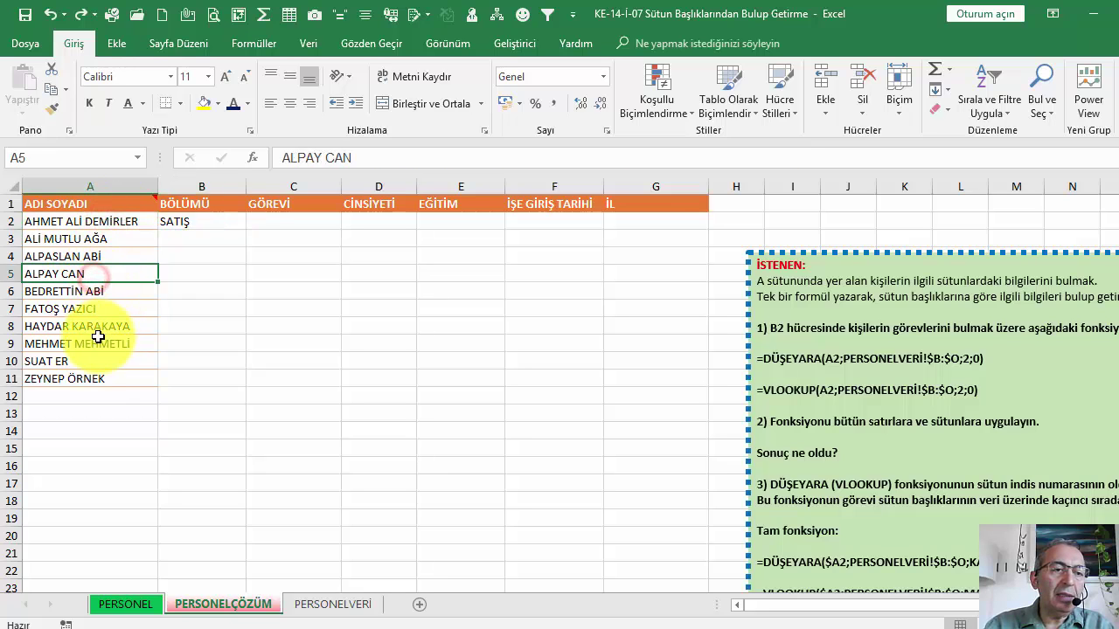
left_click(96, 342)
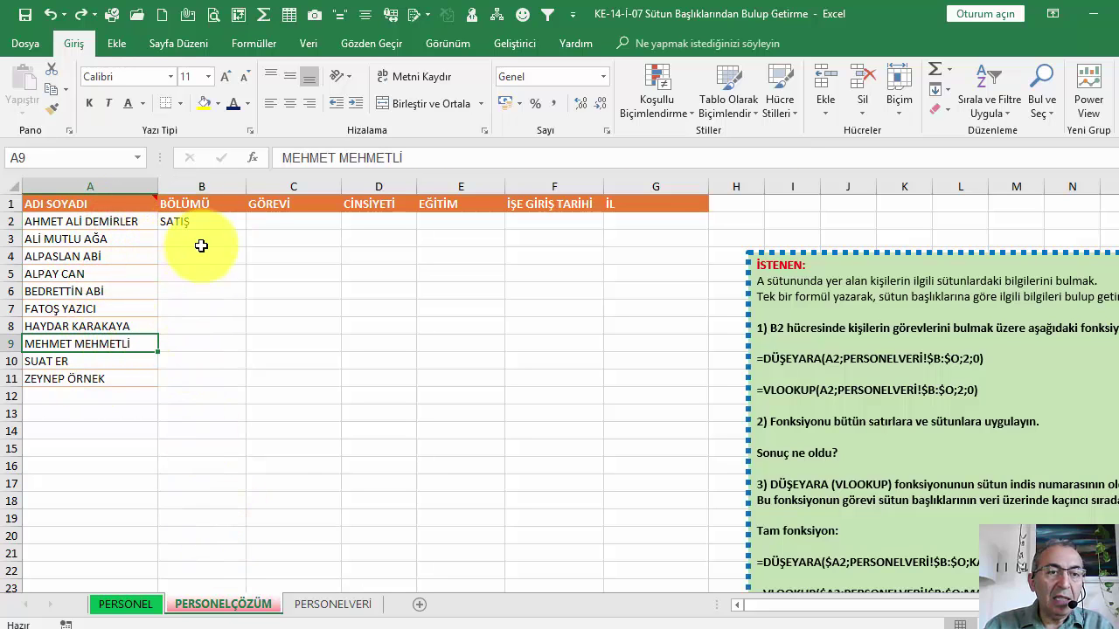
Inspect columns B–D on the PERSONELVERİ sheet, then return to PERSONELÇÖZÜM.
left_click(318, 605)
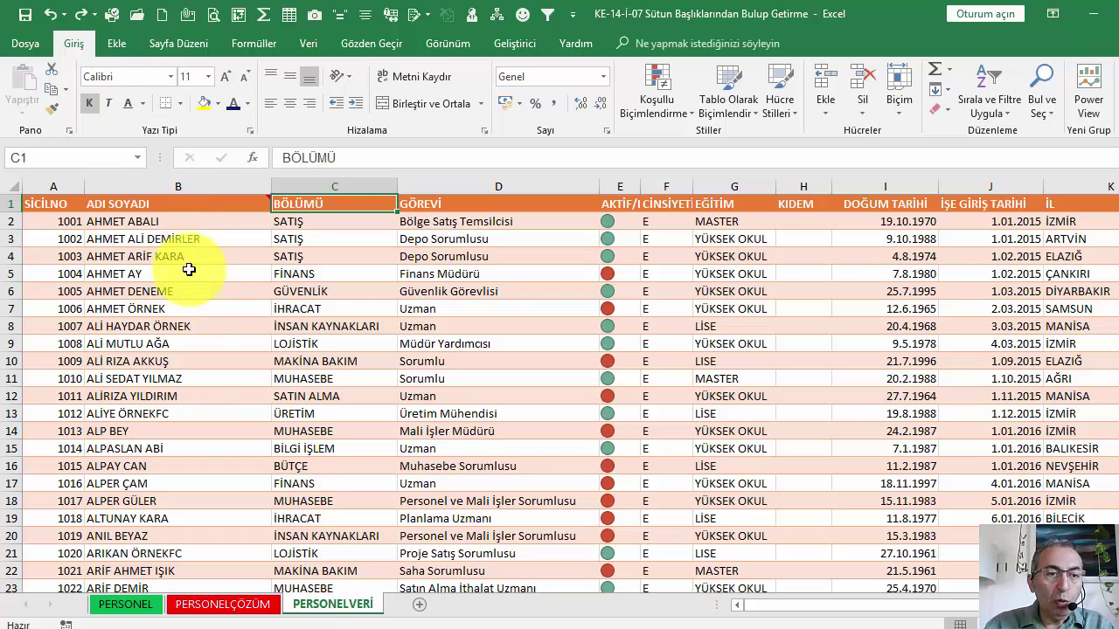
left_click_drag(187, 186, 512, 170)
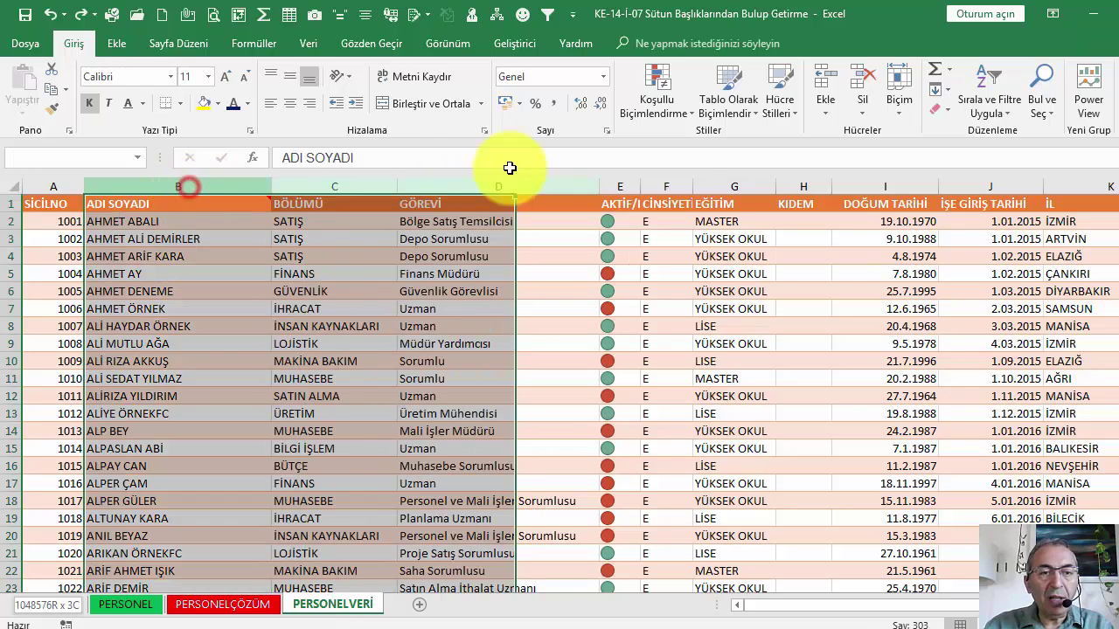
left_click(315, 298)
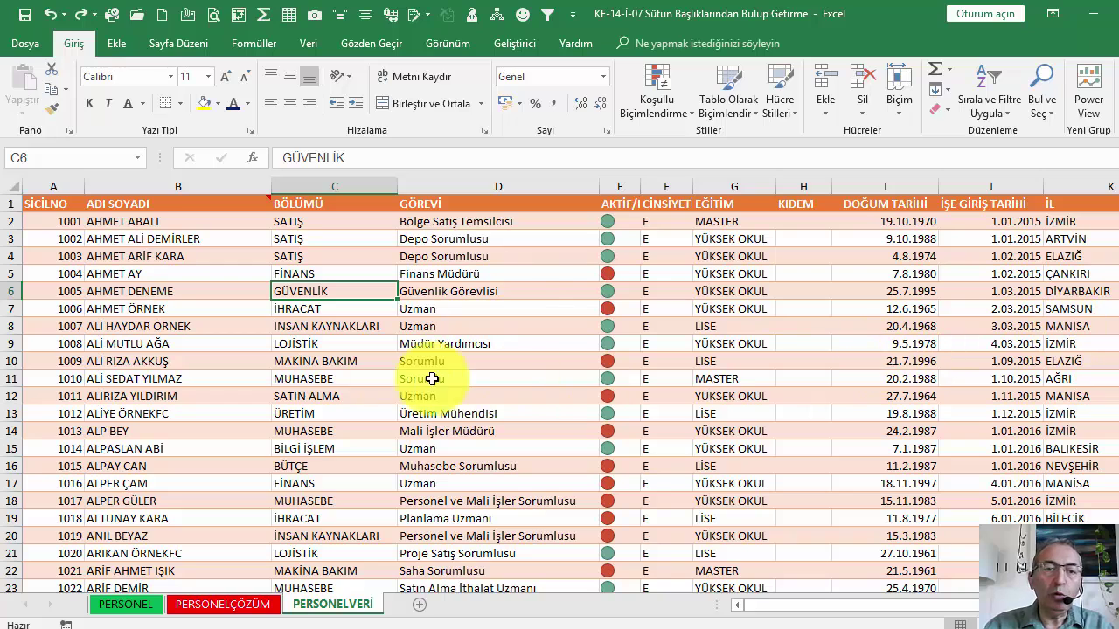
left_click(224, 604)
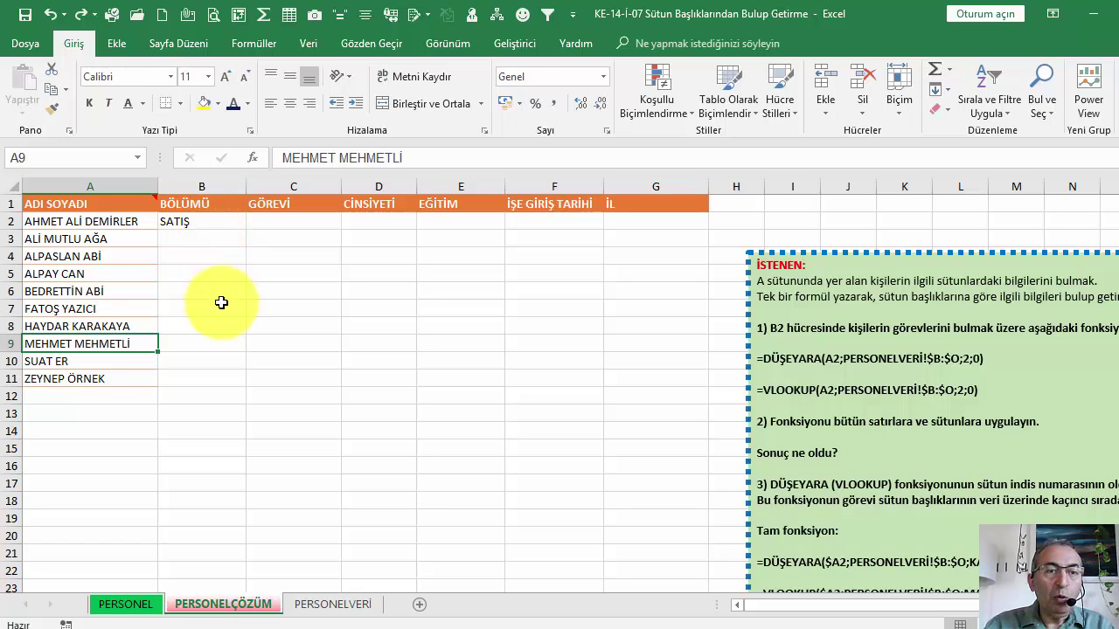
left_click(202, 204)
left_click(284, 205)
left_click(378, 204)
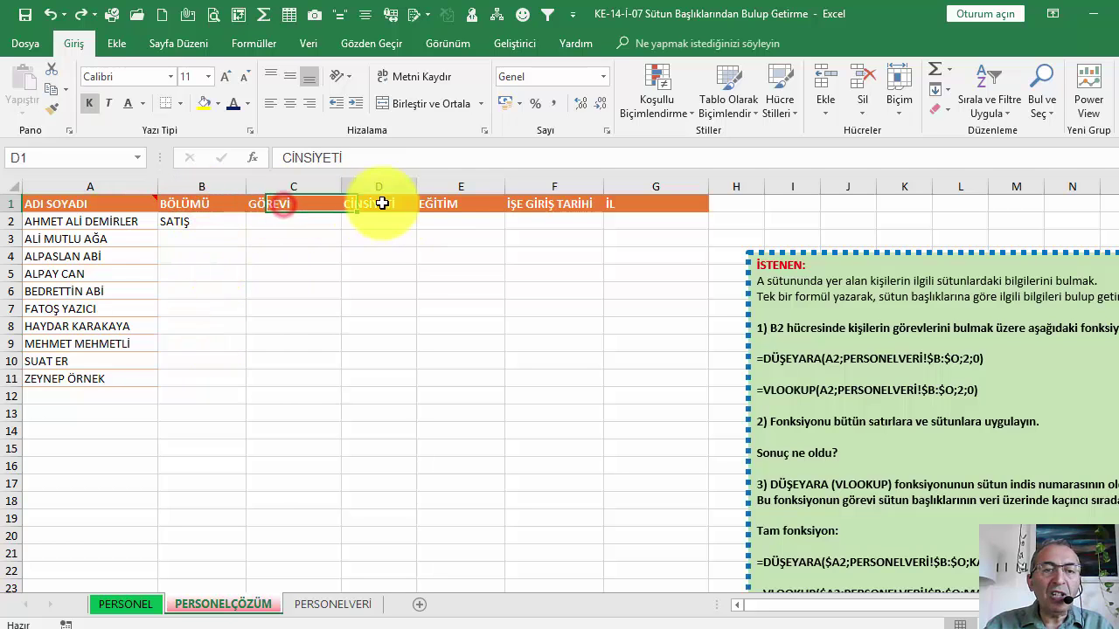
left_click(451, 205)
left_click(332, 604)
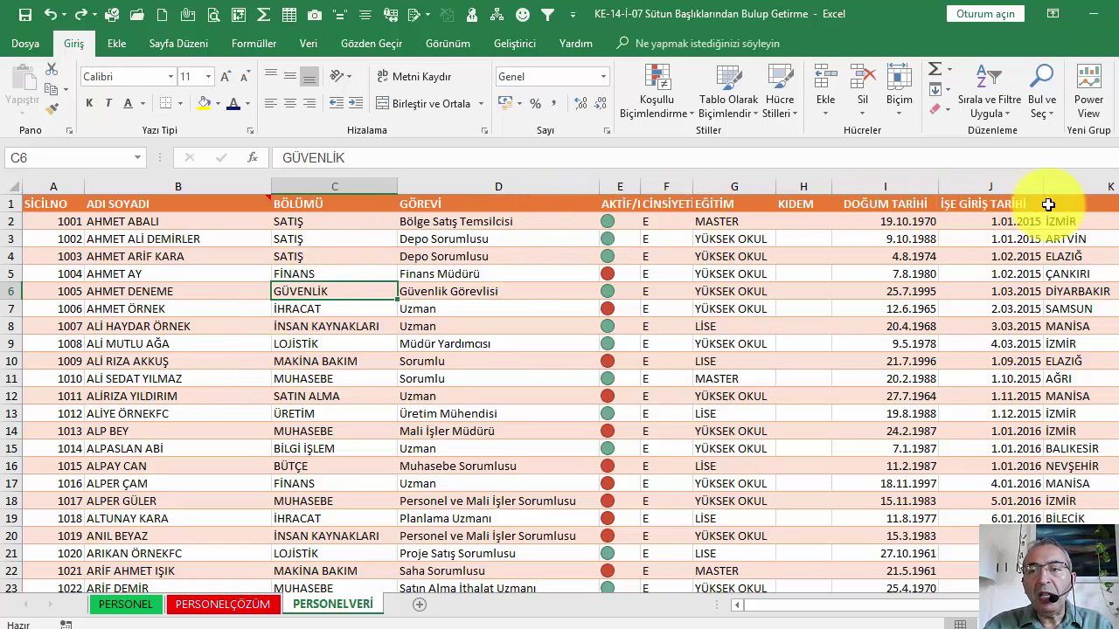
left_click(250, 604)
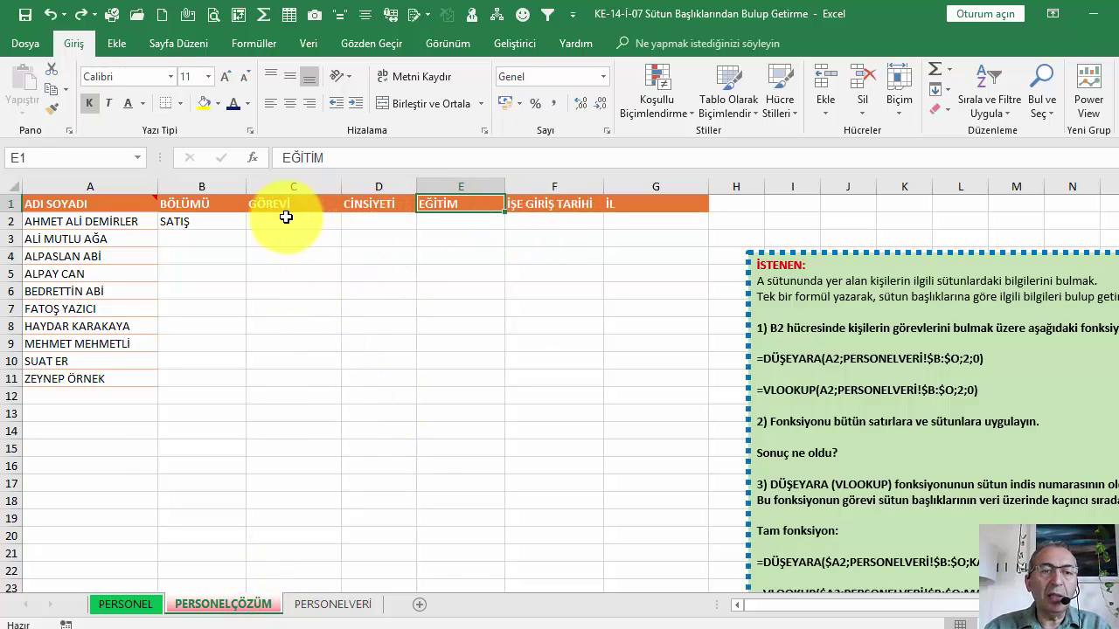
left_click(546, 203)
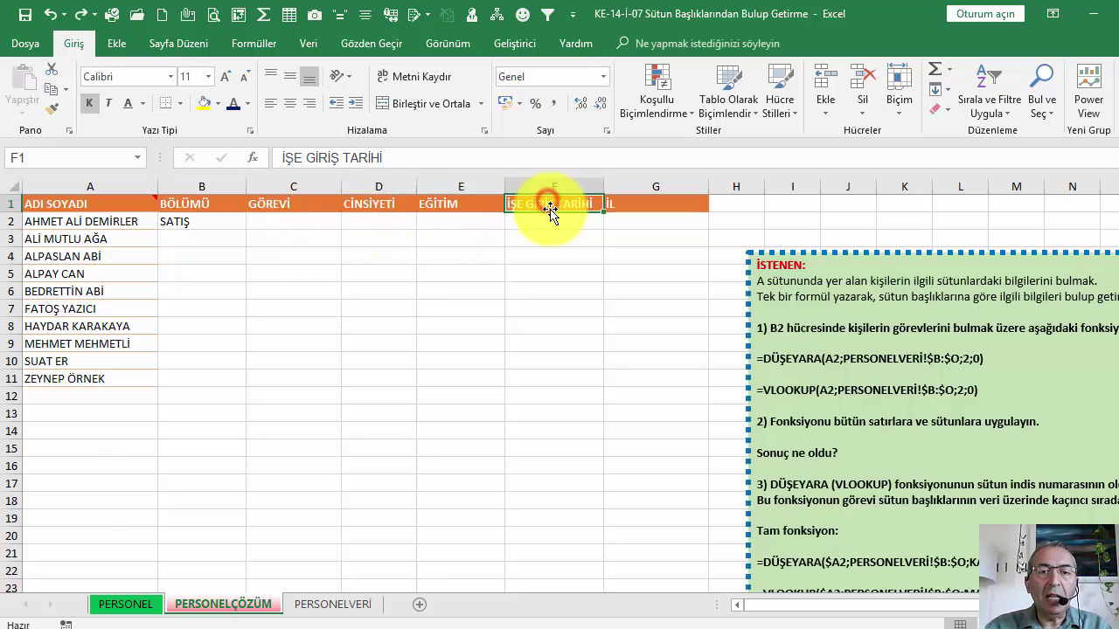
left_click(308, 616)
left_click(434, 204)
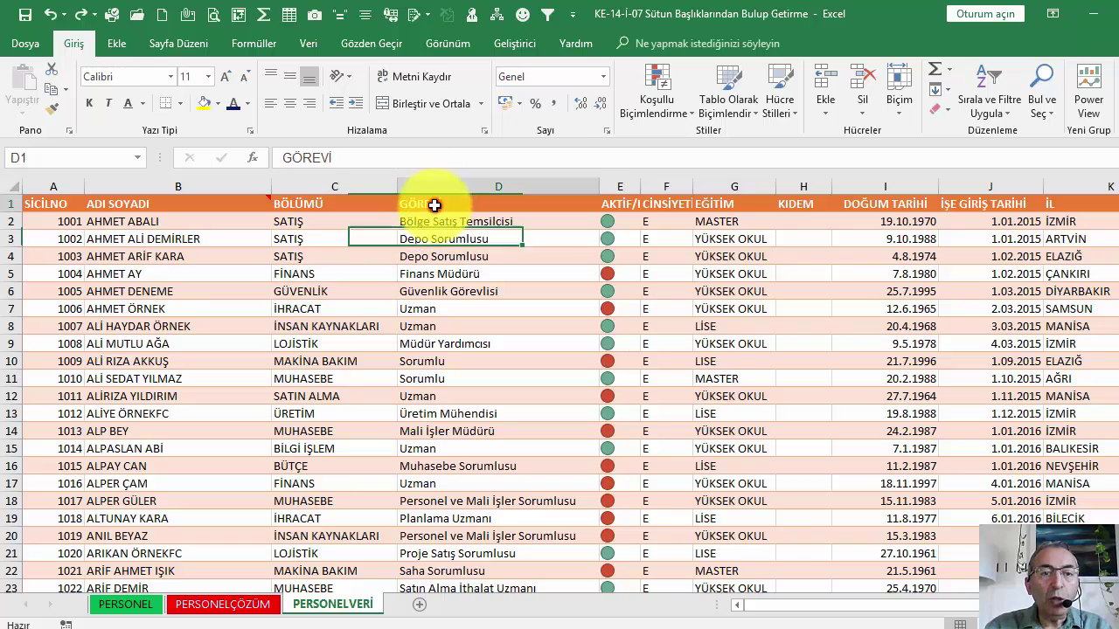
left_click(233, 603)
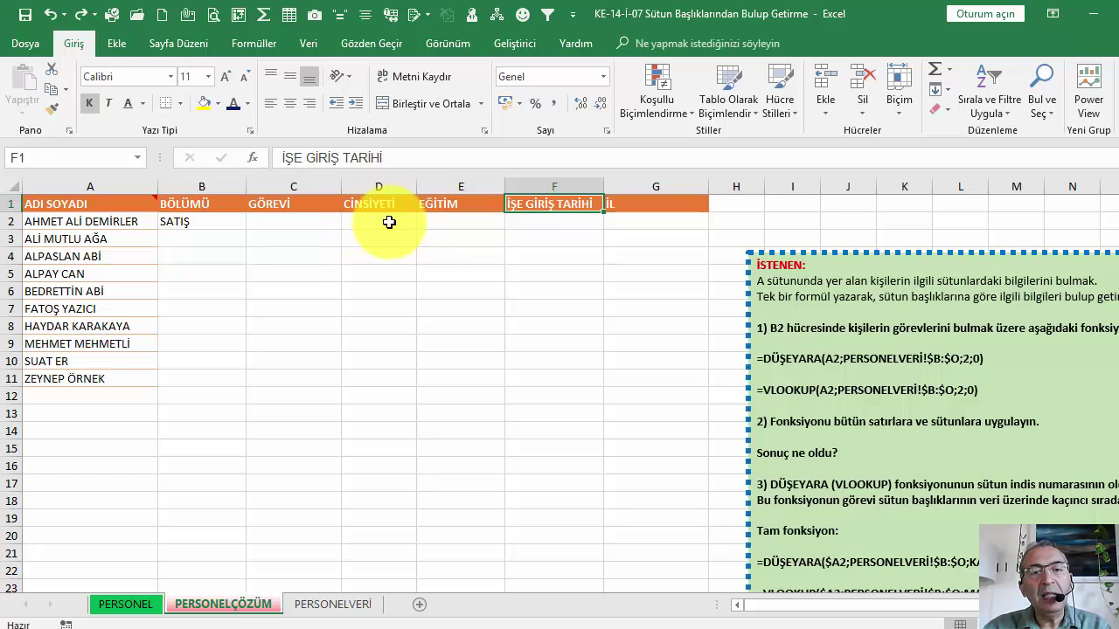
left_click(376, 203)
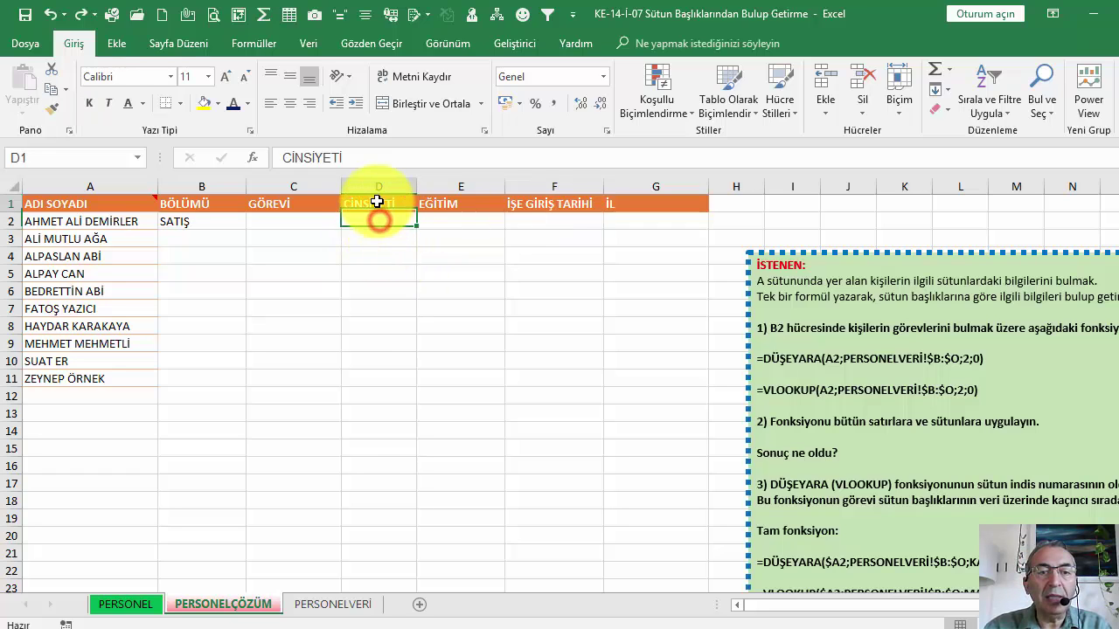
left_click(562, 201)
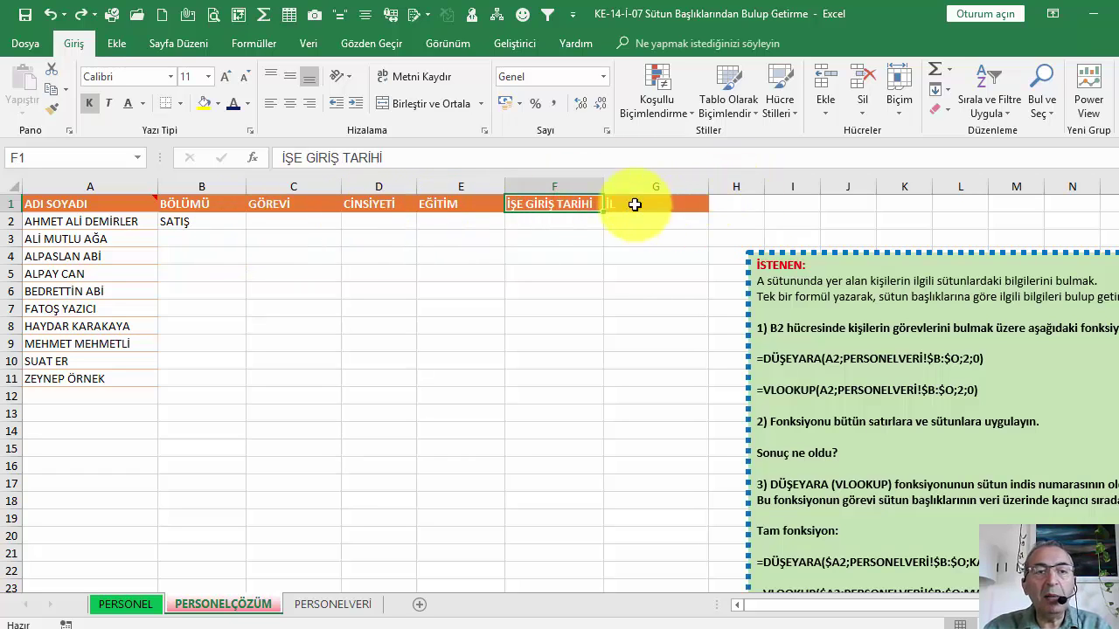
left_click(215, 227)
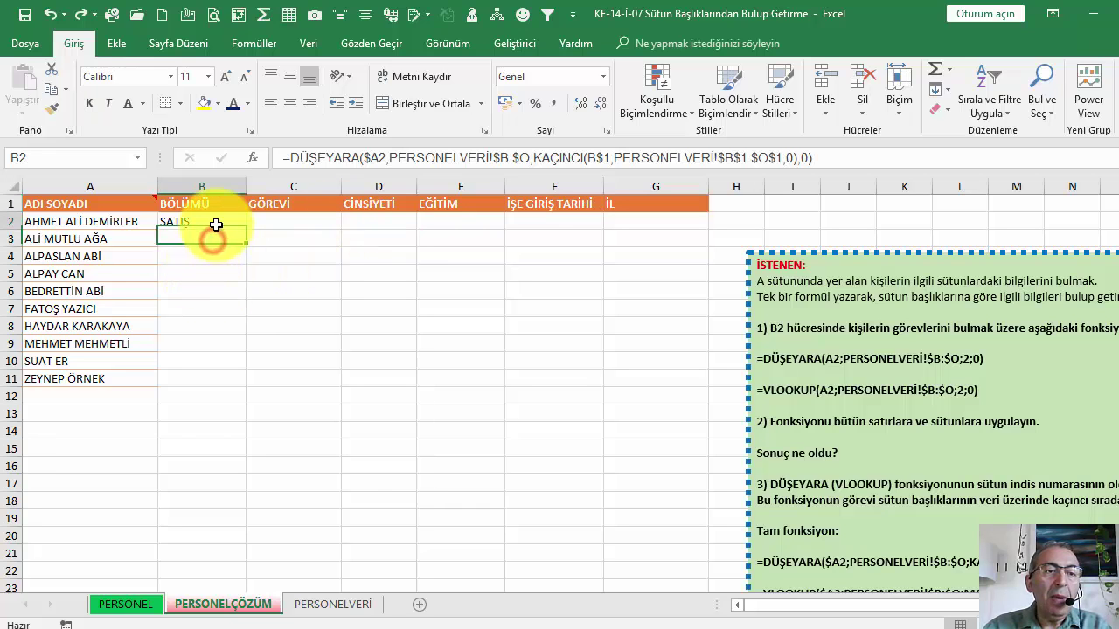
Clear B2 and insert the DÜŞEYARA function from the full function list.
key("Delete")
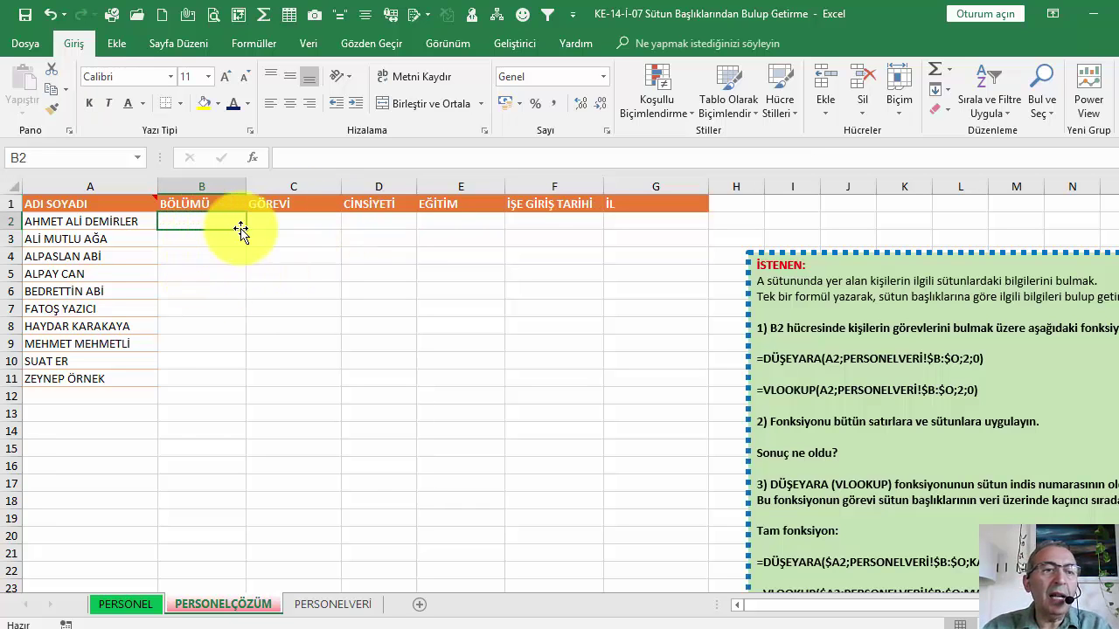
left_click(253, 158)
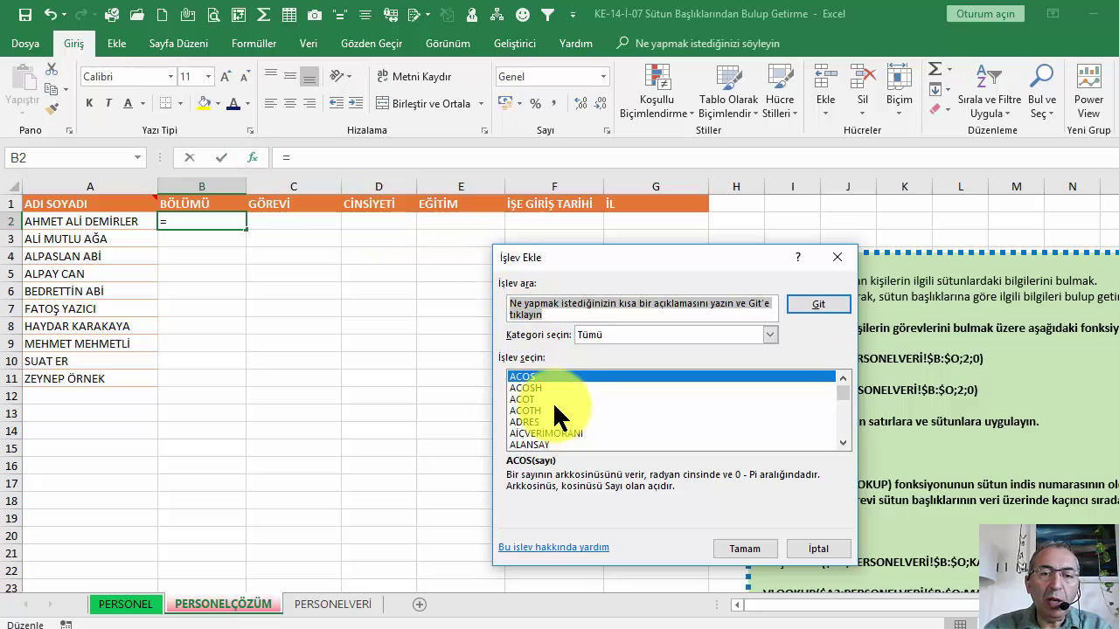
left_click(609, 333)
left_click(611, 346)
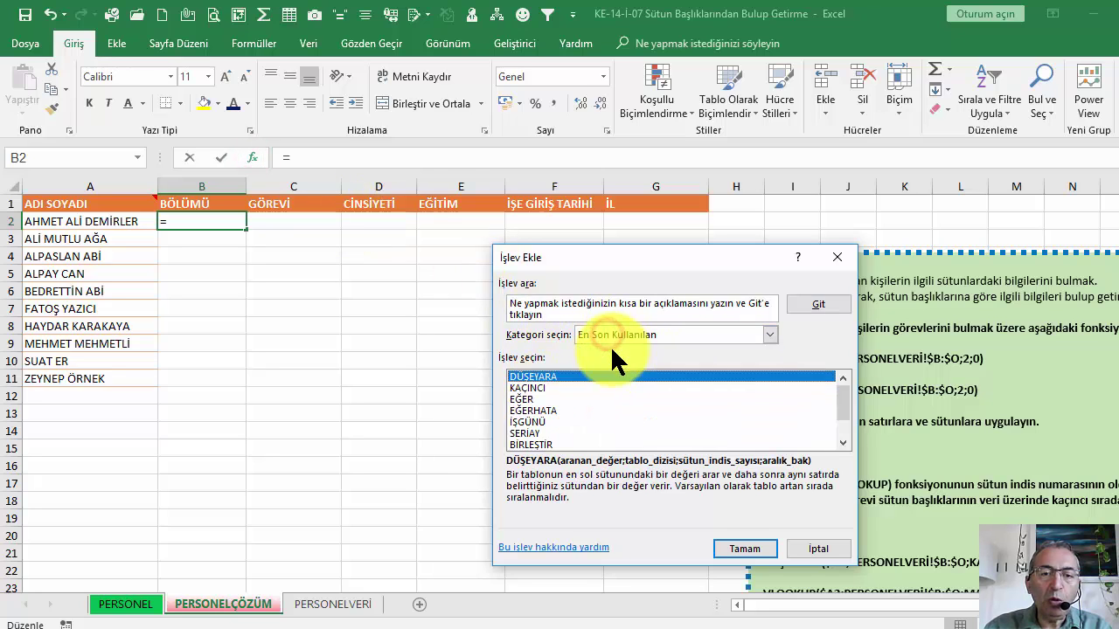
left_click(605, 333)
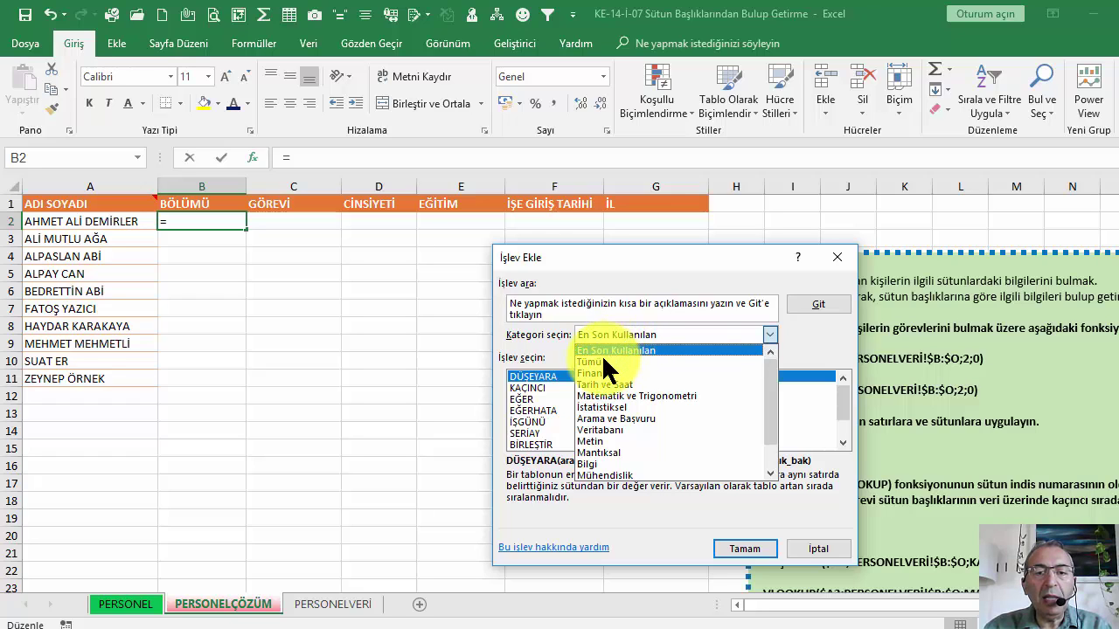
left_click(601, 361)
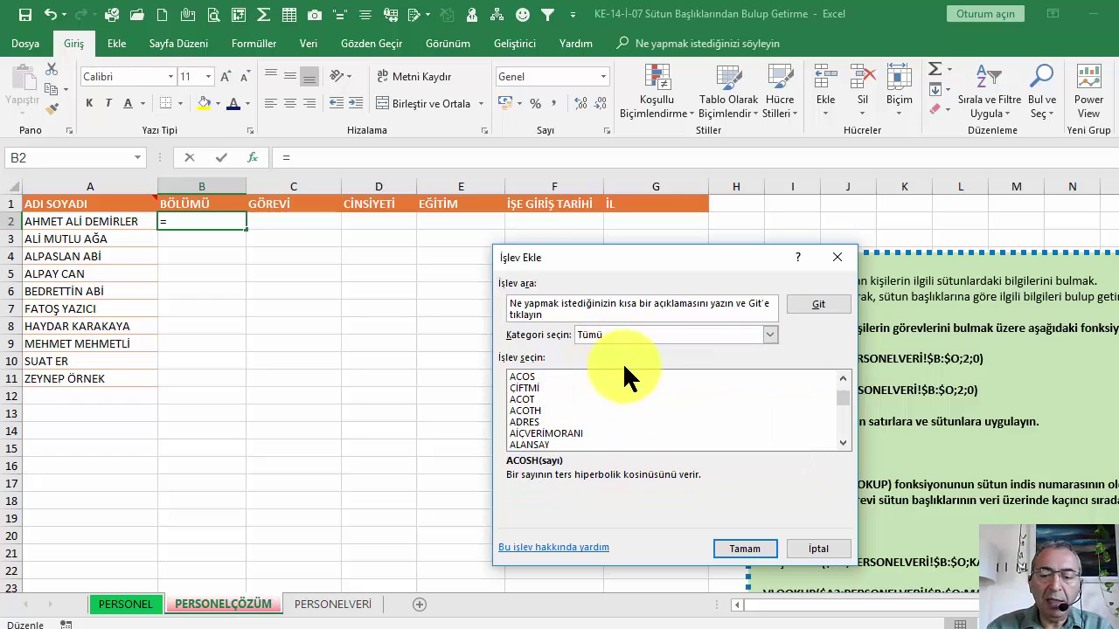
type("dü")
left_click(745, 548)
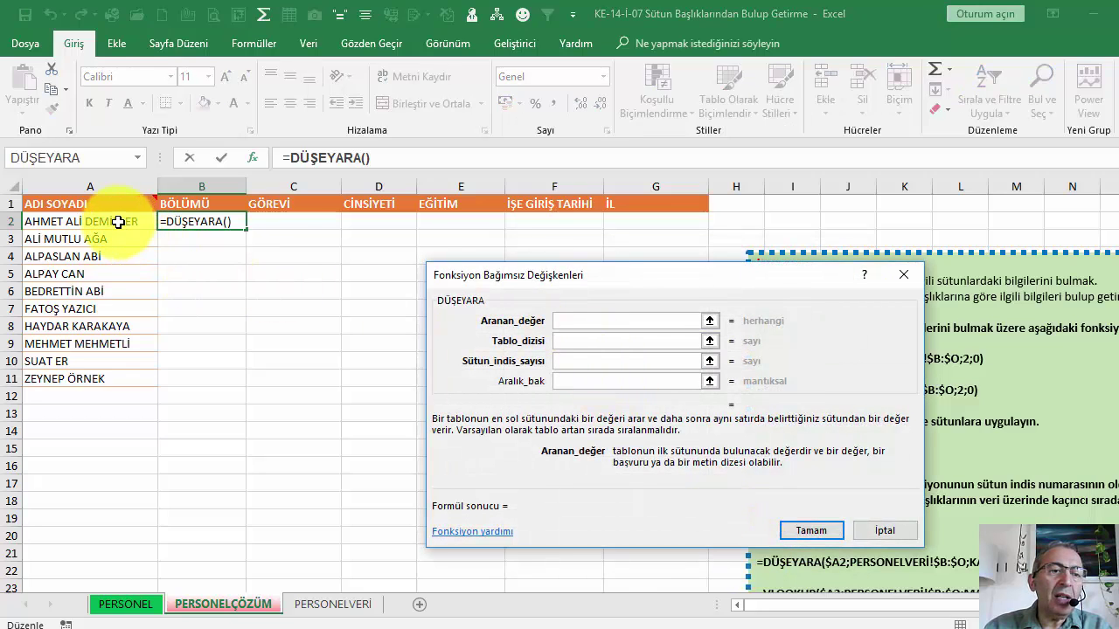
Enter A2, PERSONELVERİ!B:O, 2 and 0 as DÜŞEYARA arguments, then fill to B11.
left_click(570, 340)
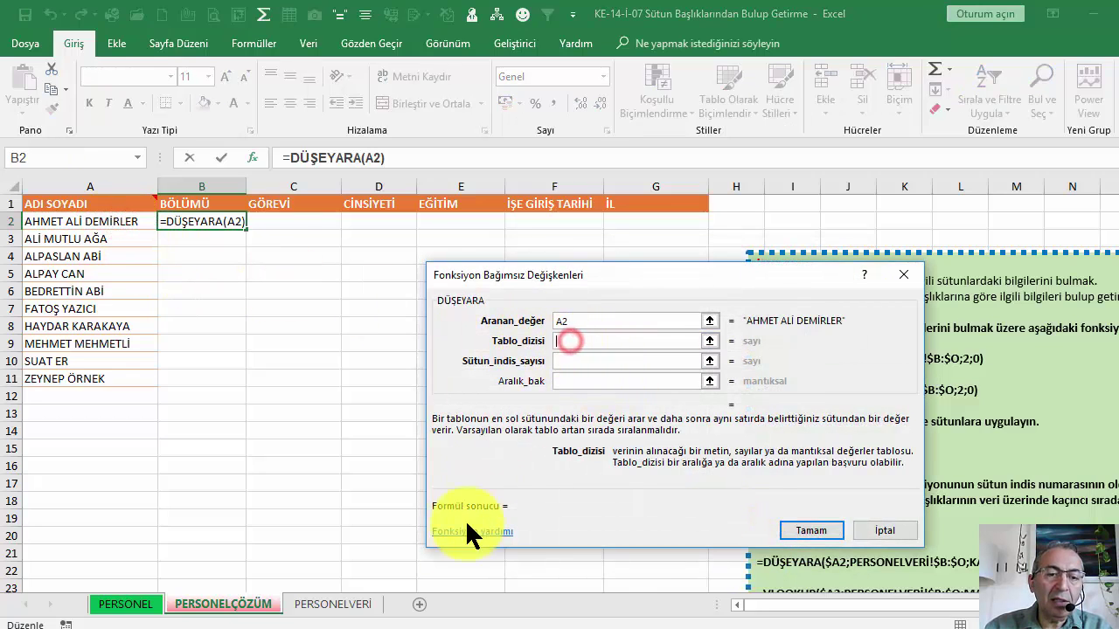
left_click(329, 605)
left_click_drag(200, 186, 930, 180)
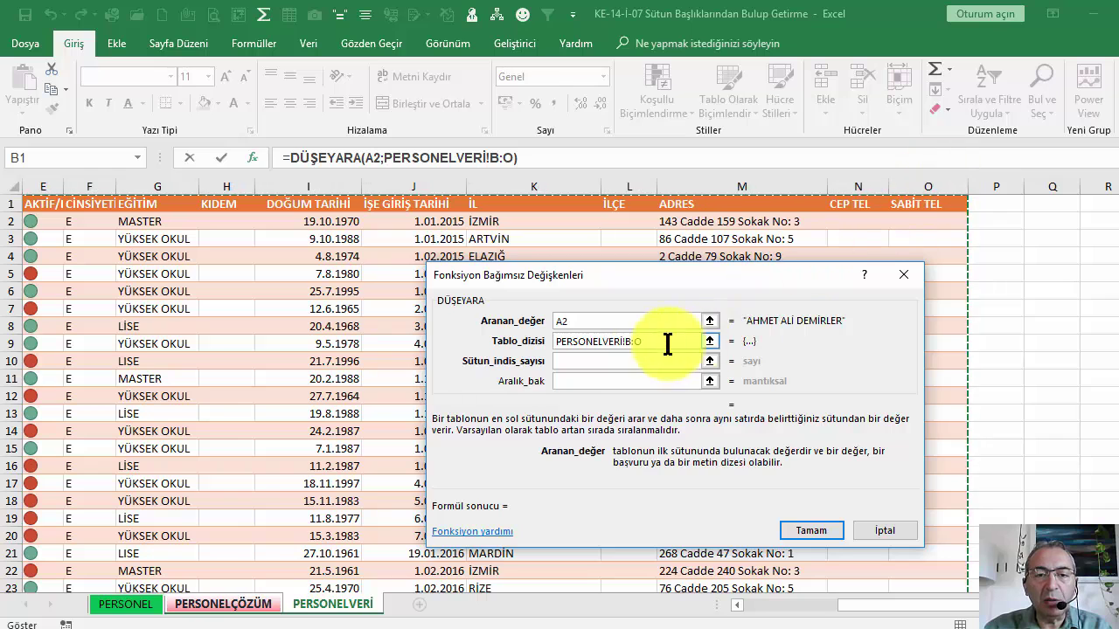
left_click(576, 361)
type("2")
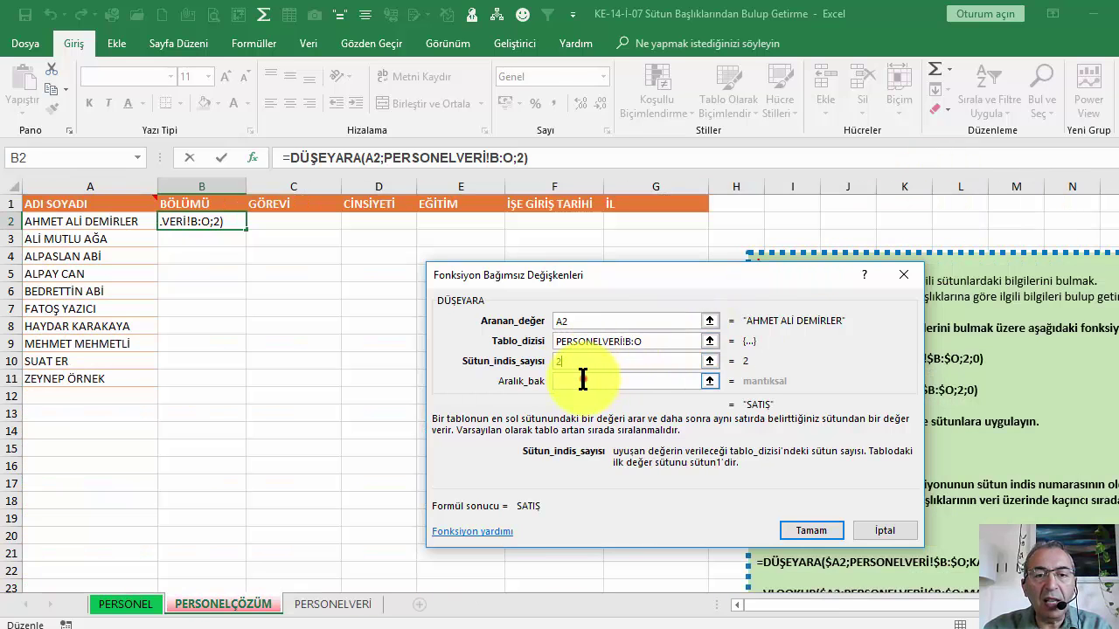
left_click(582, 379)
type("0")
left_click(810, 531)
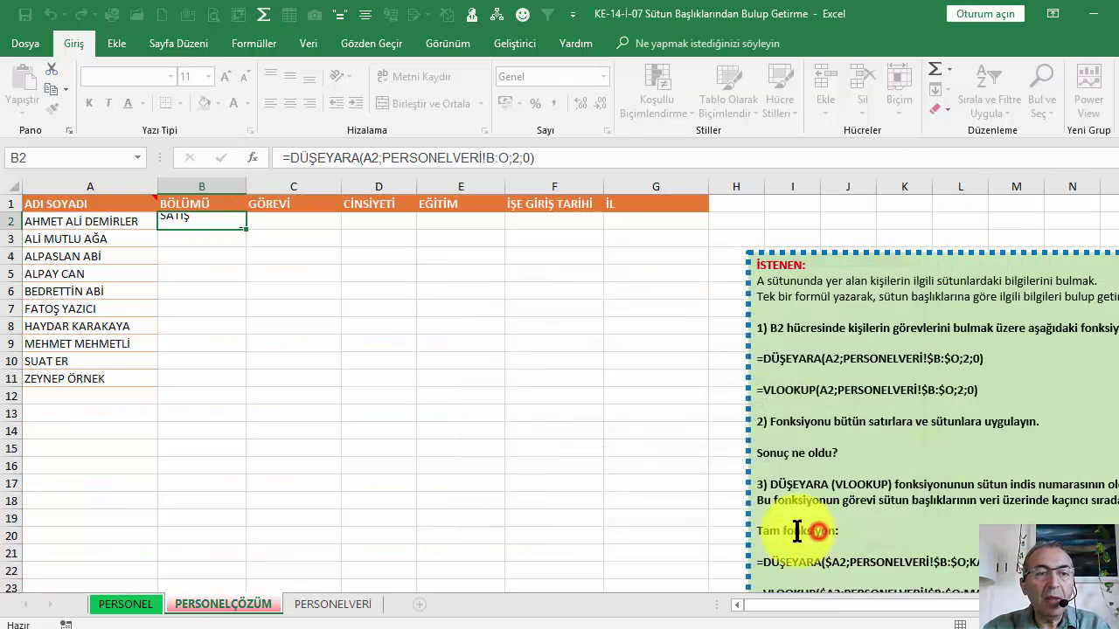
mouse_move(247, 229)
left_mouse_down()
mouse_move(239, 385)
mouse_move(687, 382)
left_mouse_up()
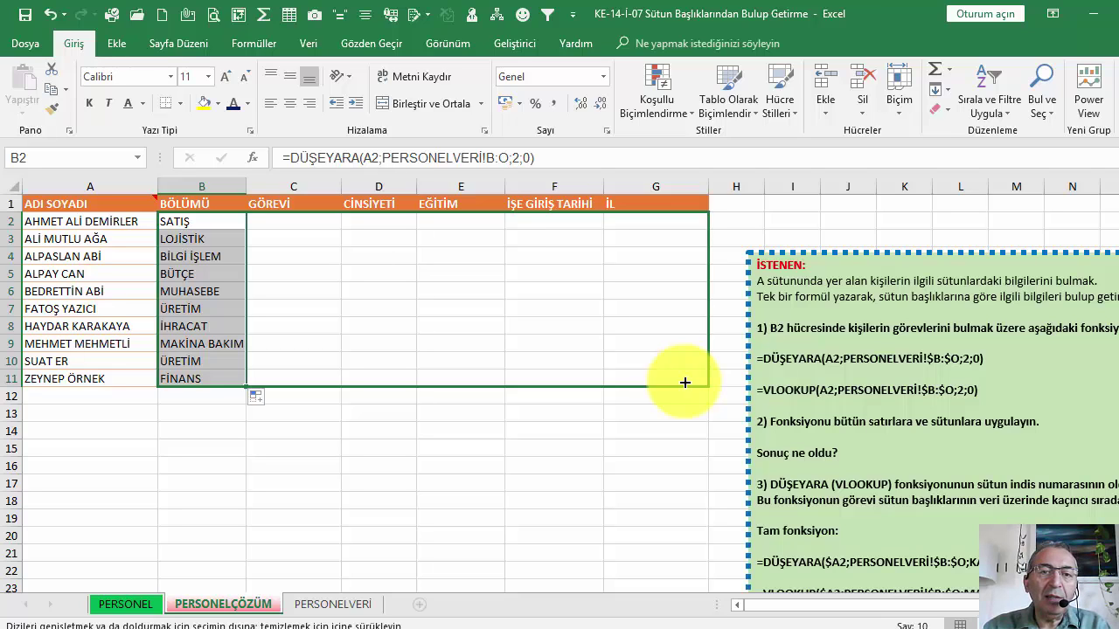
mouse_move(685, 382)
left_mouse_down()
mouse_move(221, 371)
mouse_move(224, 221)
left_mouse_up()
left_click(253, 157)
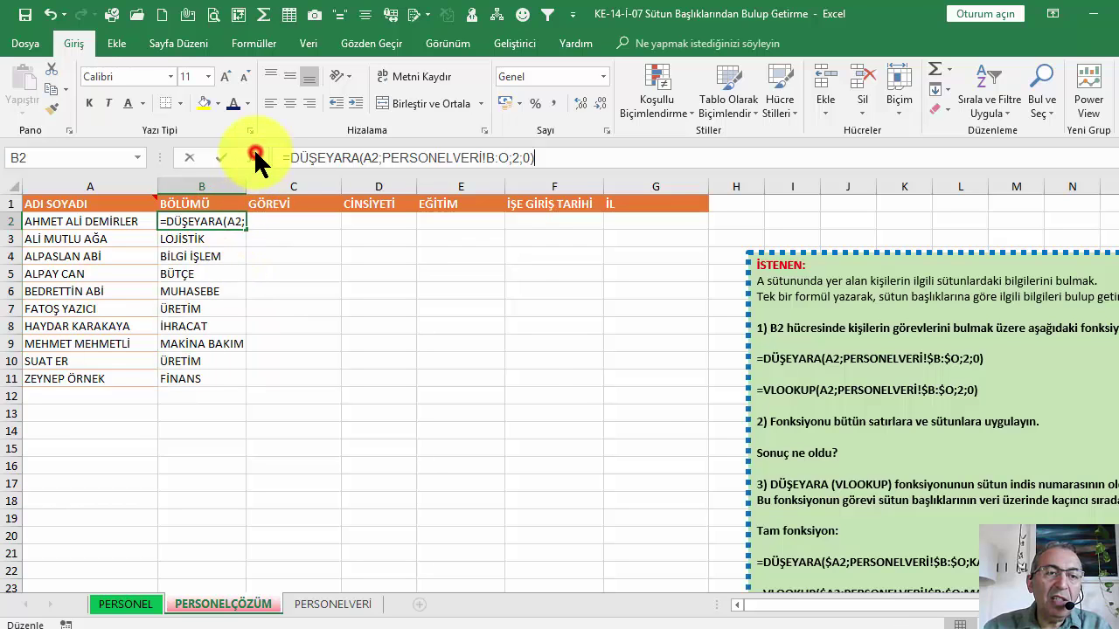
left_click(566, 361)
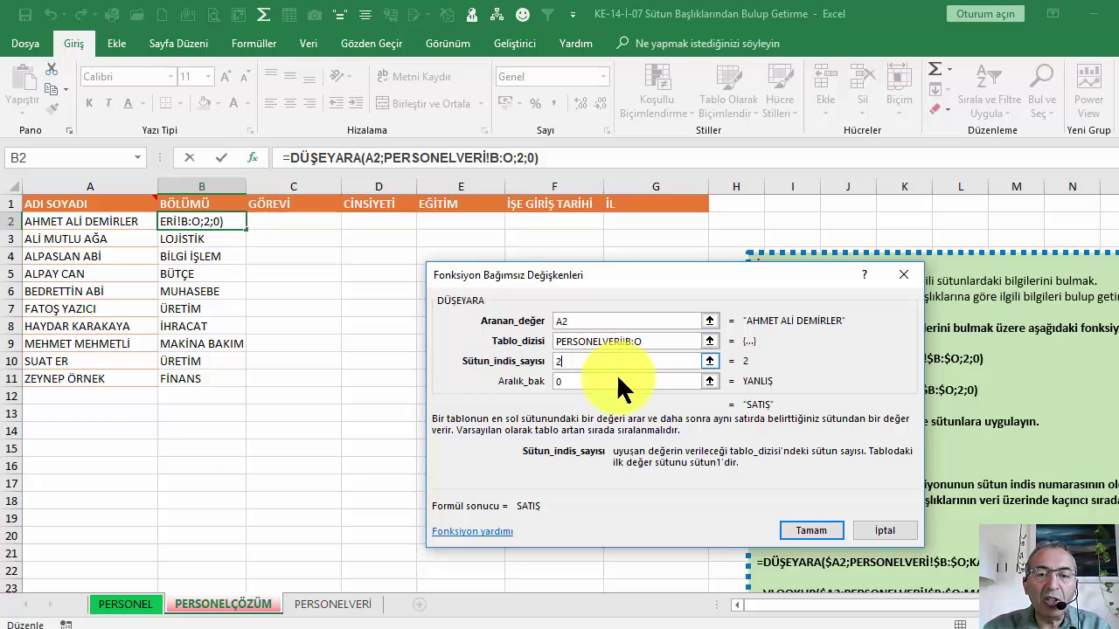
left_click(803, 529)
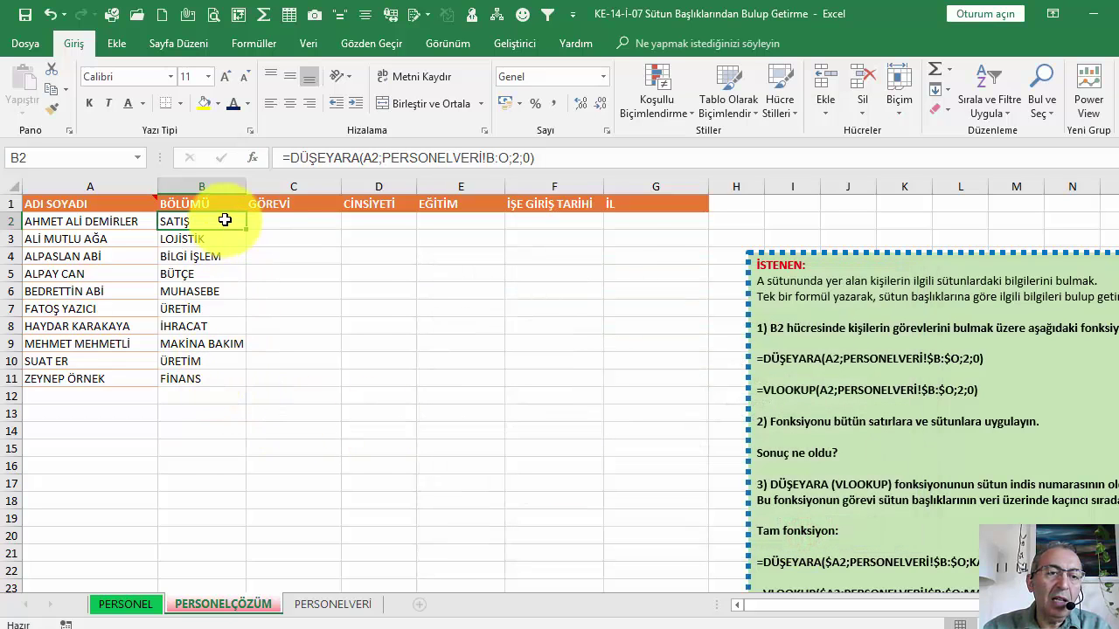
mouse_move(248, 230)
left_mouse_down()
mouse_move(567, 386)
mouse_move(710, 394)
left_mouse_up()
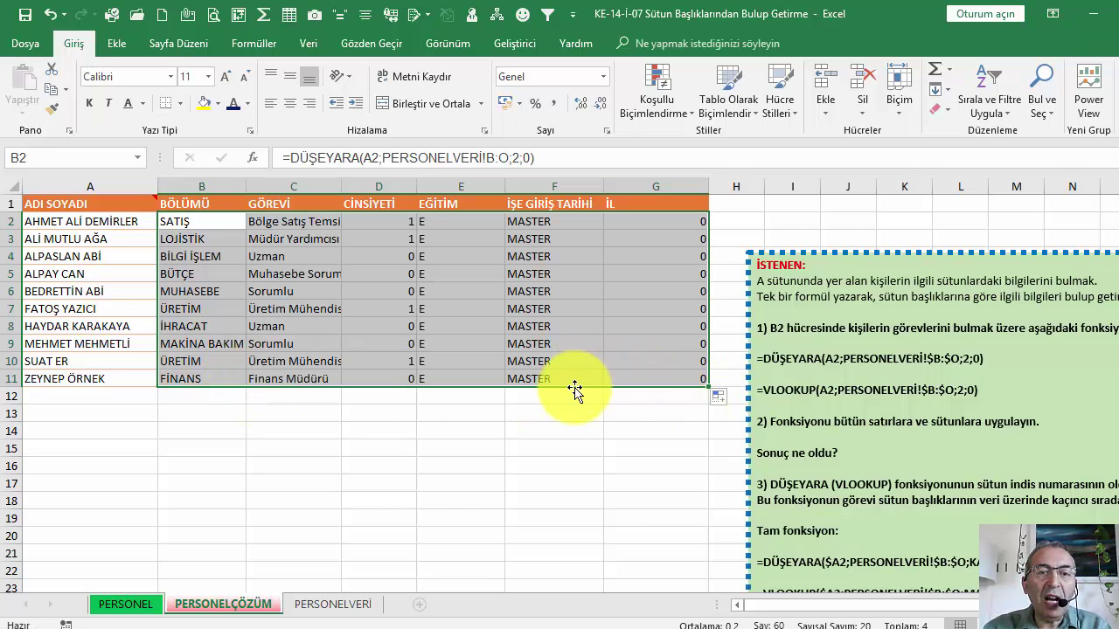
left_click(219, 258)
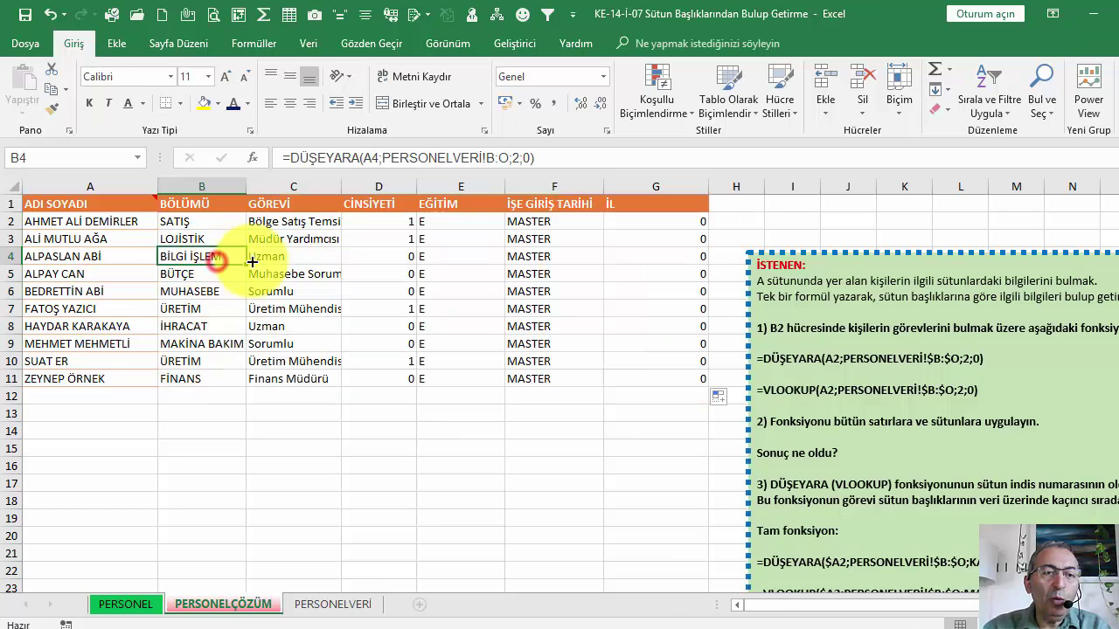
left_click(281, 258)
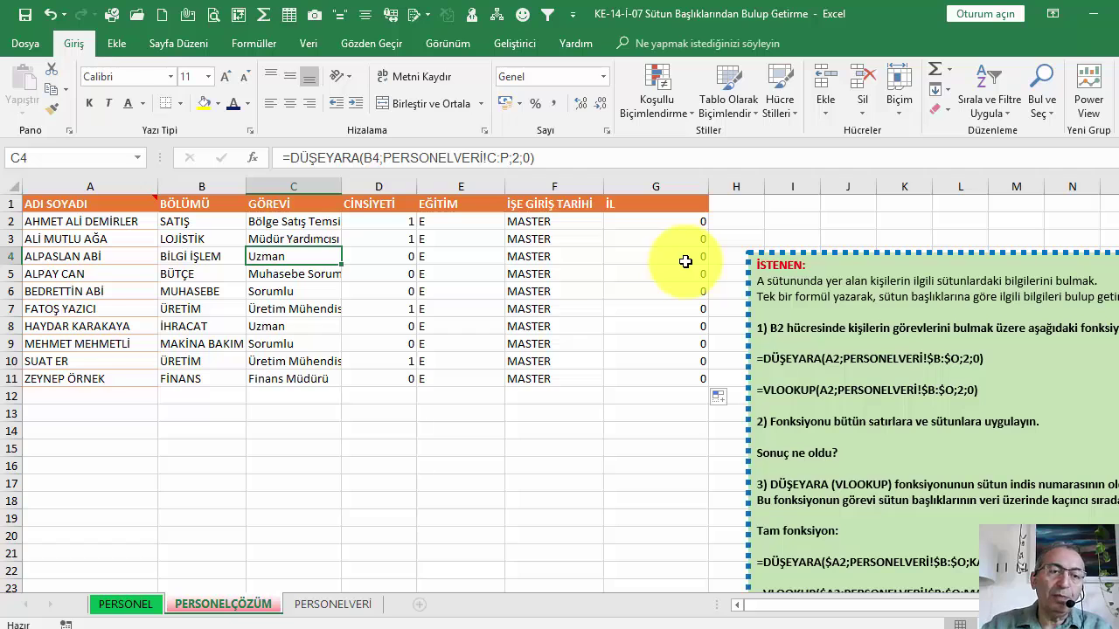
key("ctrl+z")
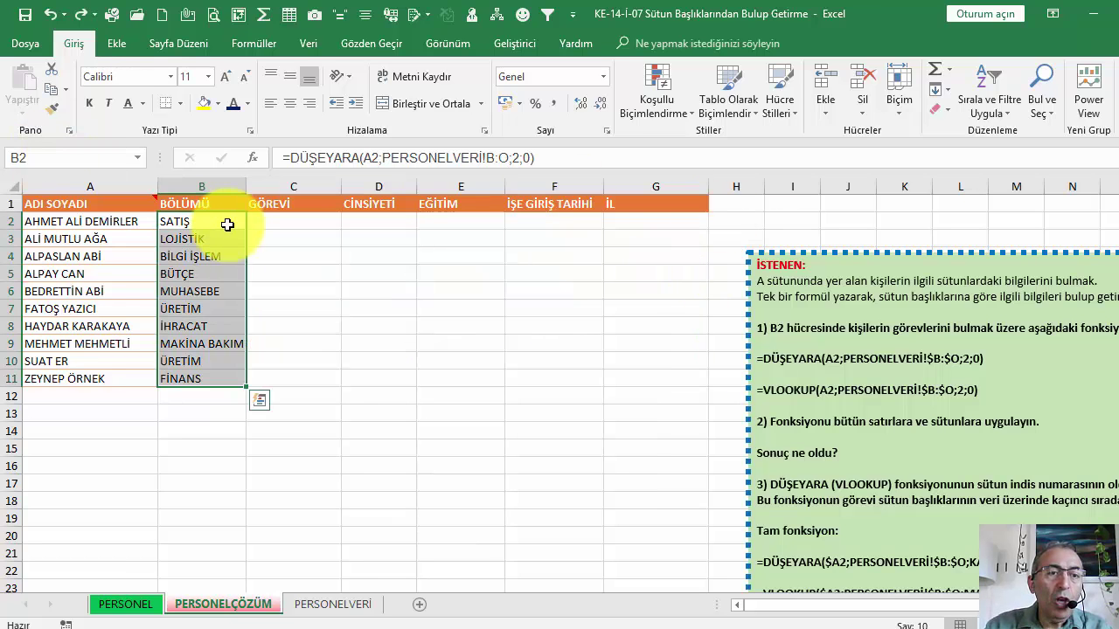
Reopen B2's DÜŞEYARA arguments and change the lookup value to $A2 with F4.
left_click(227, 224)
left_click(254, 160)
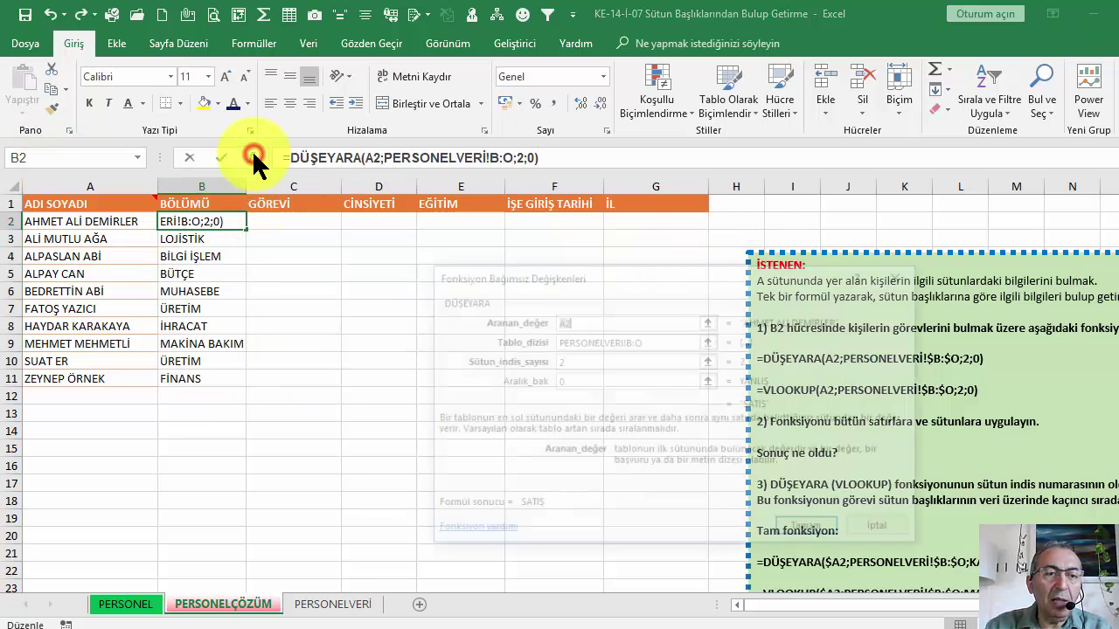
left_click_drag(542, 275, 414, 261)
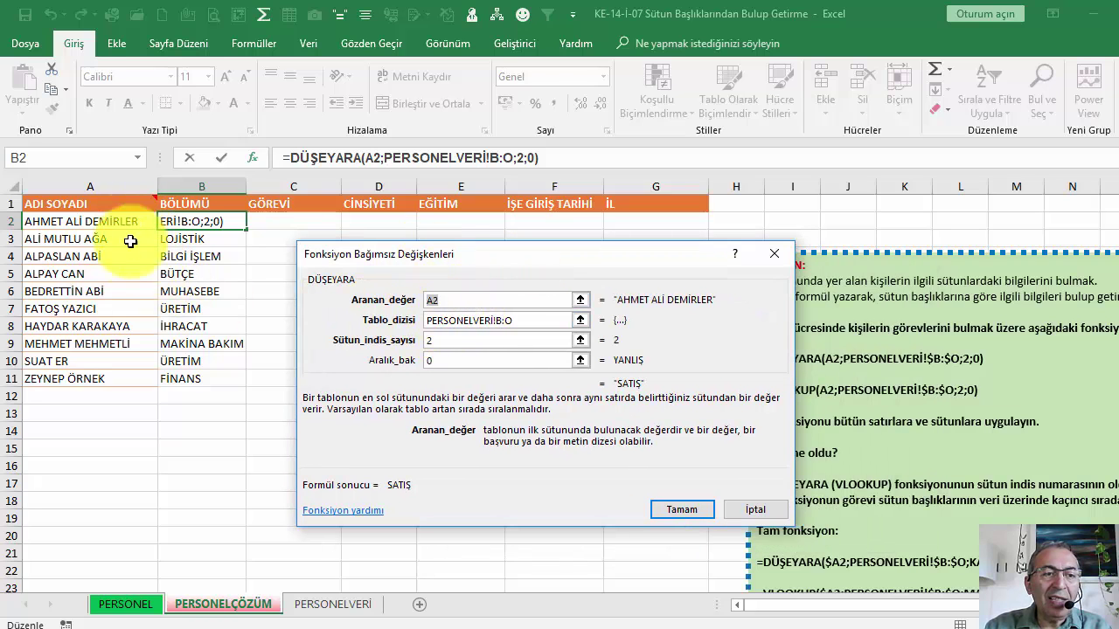
left_click_drag(434, 300, 467, 300)
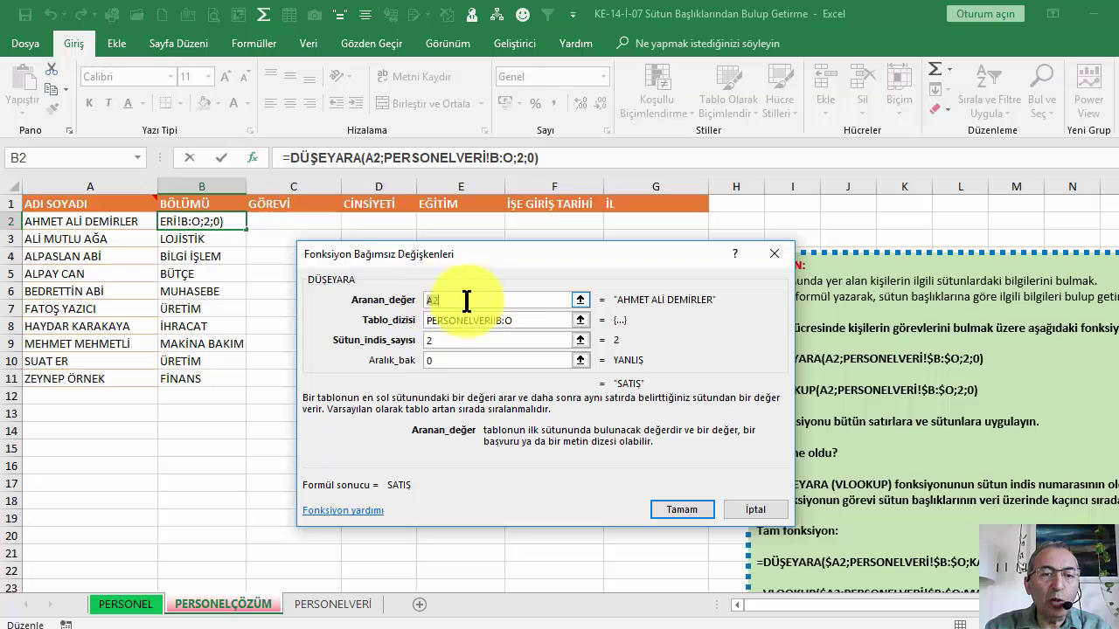
left_click(445, 300)
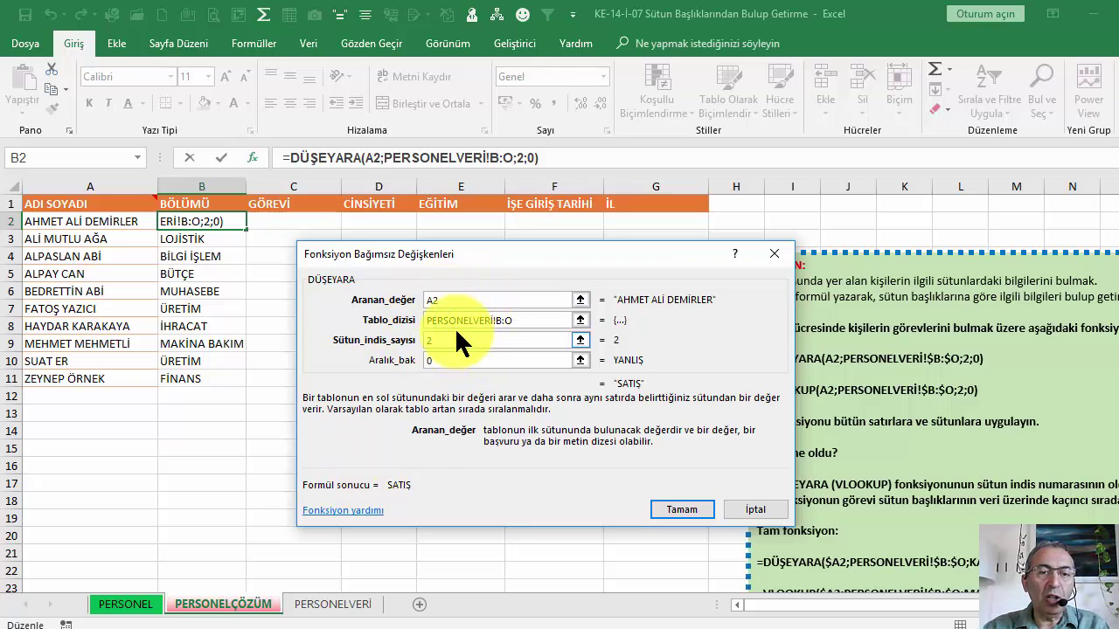
key("F4")
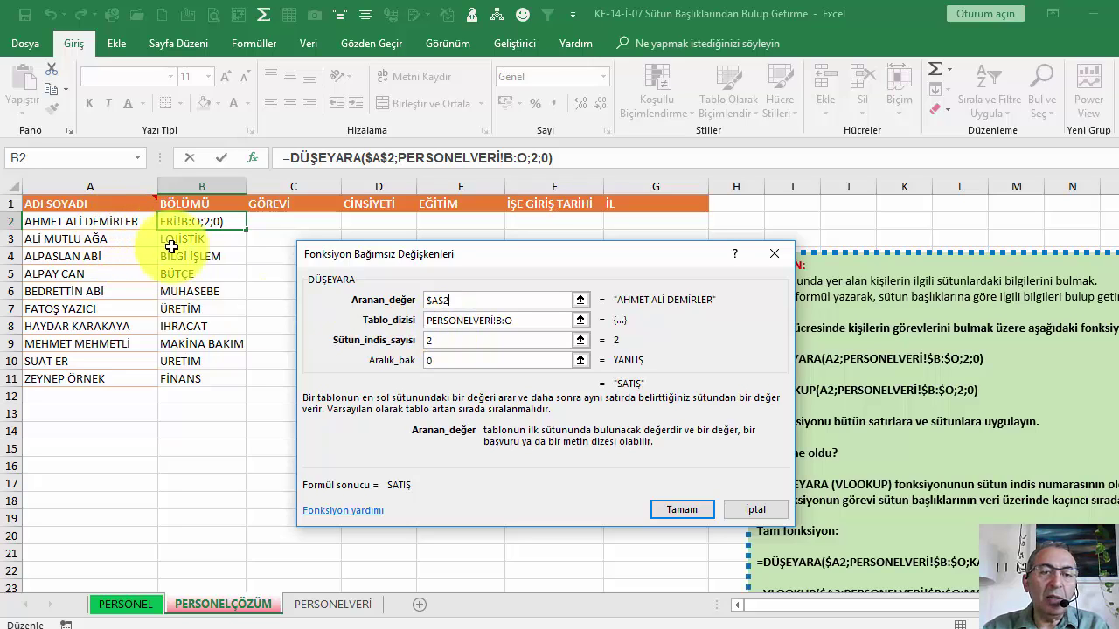
key("F4")
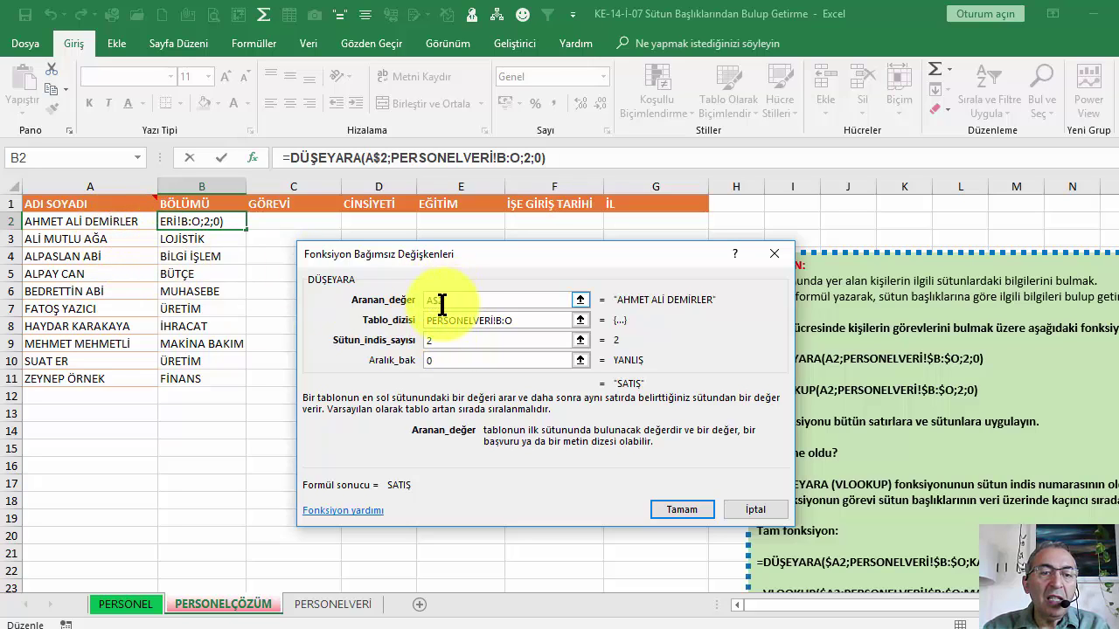
key("F4")
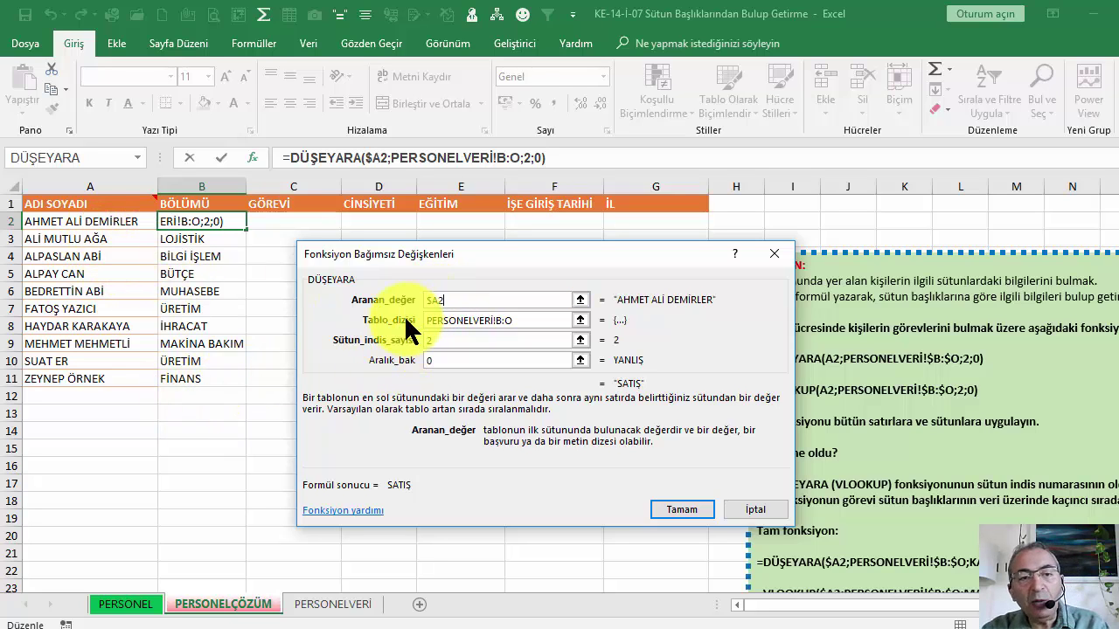
left_click(429, 300)
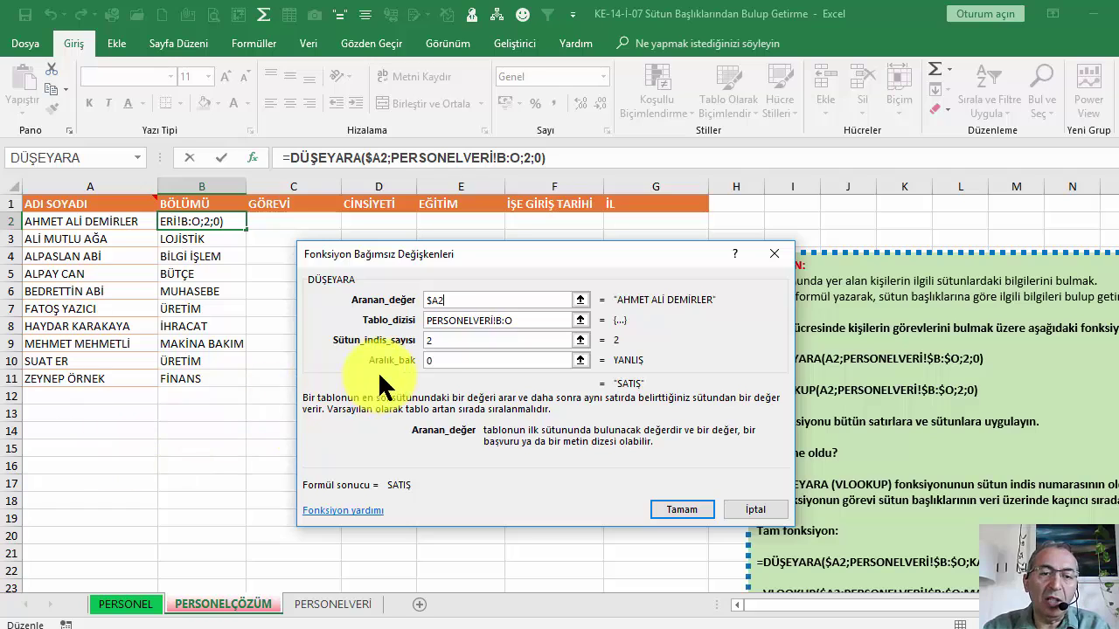
Lock the table range to PERSONELVERİ!$B:$O and leave the column number blank.
left_click(527, 319)
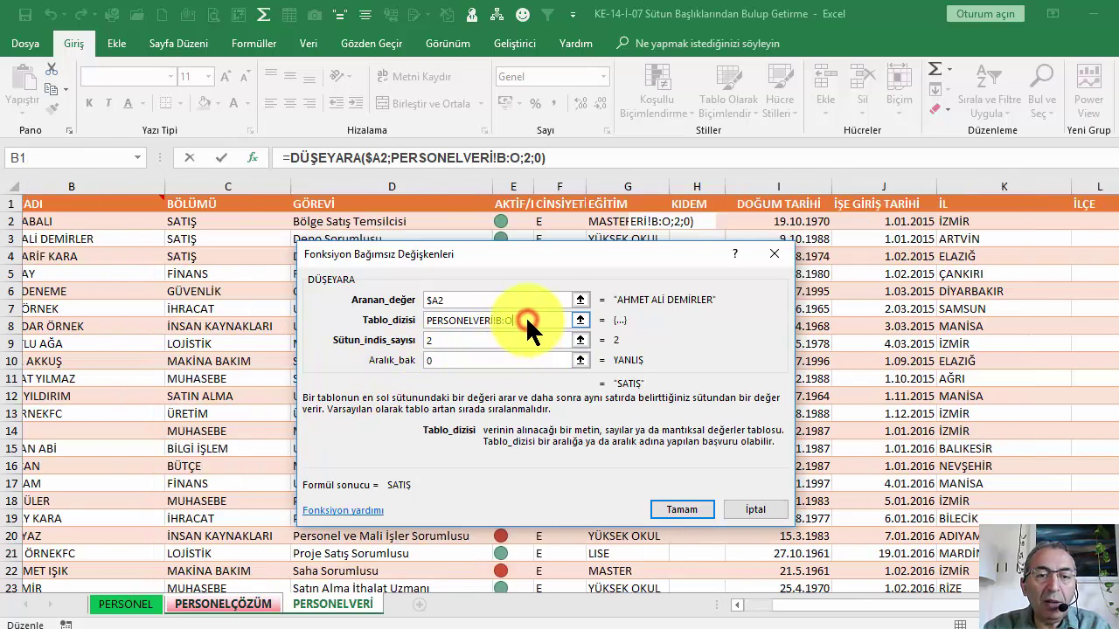
key("F4")
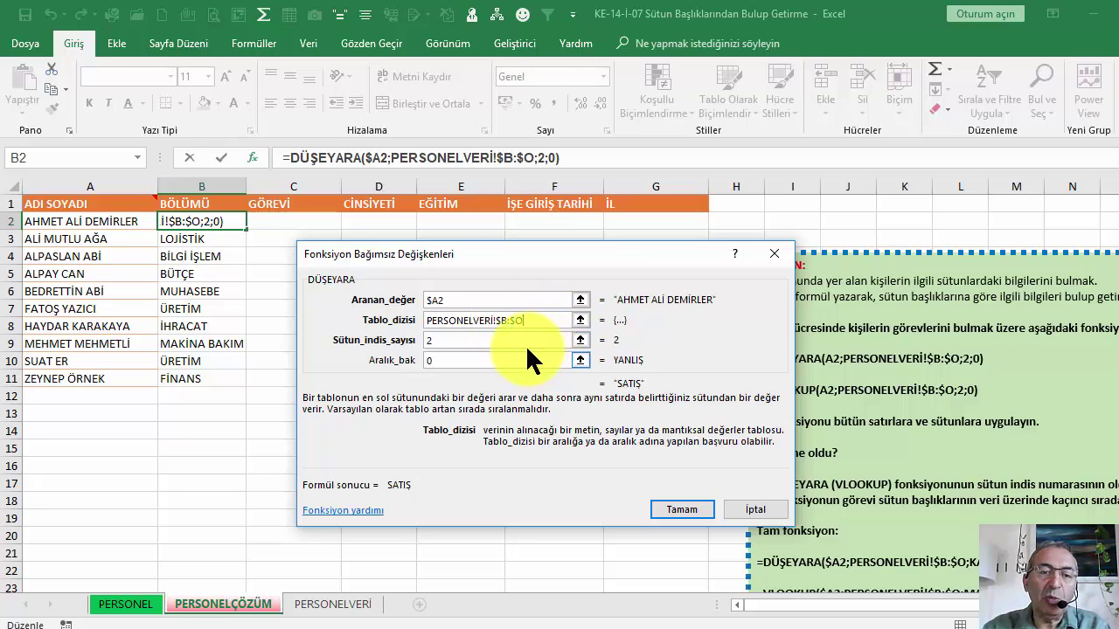
left_click(443, 345)
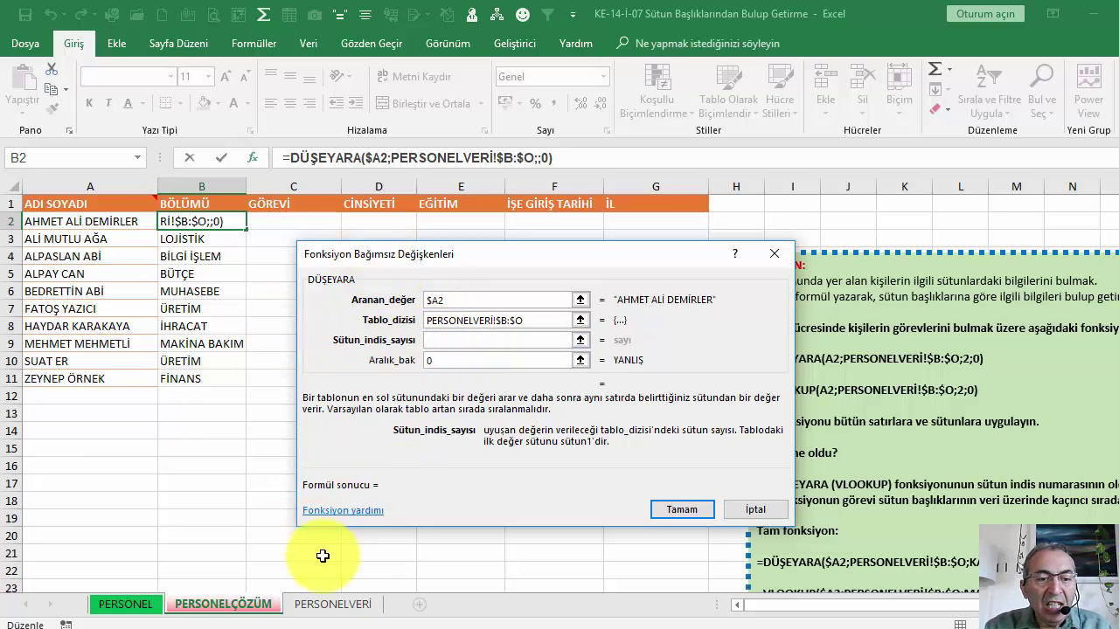
Select the stray PERSONELÇÖZÜM! sheet reference in the Sütun_indis_sayısı argument.
left_click(337, 603)
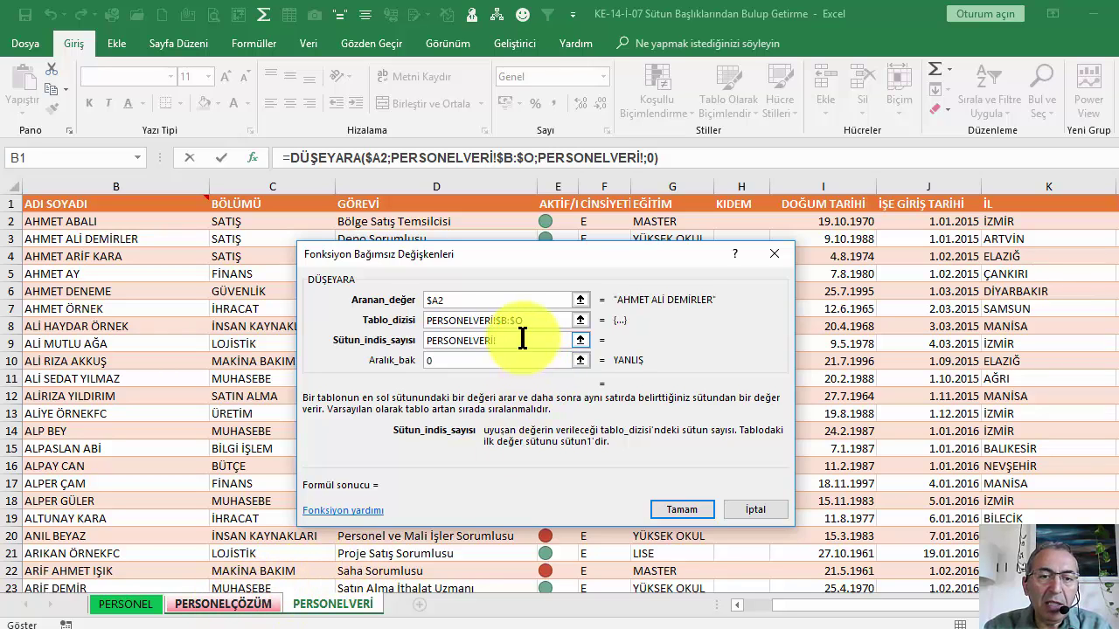
left_click(217, 604)
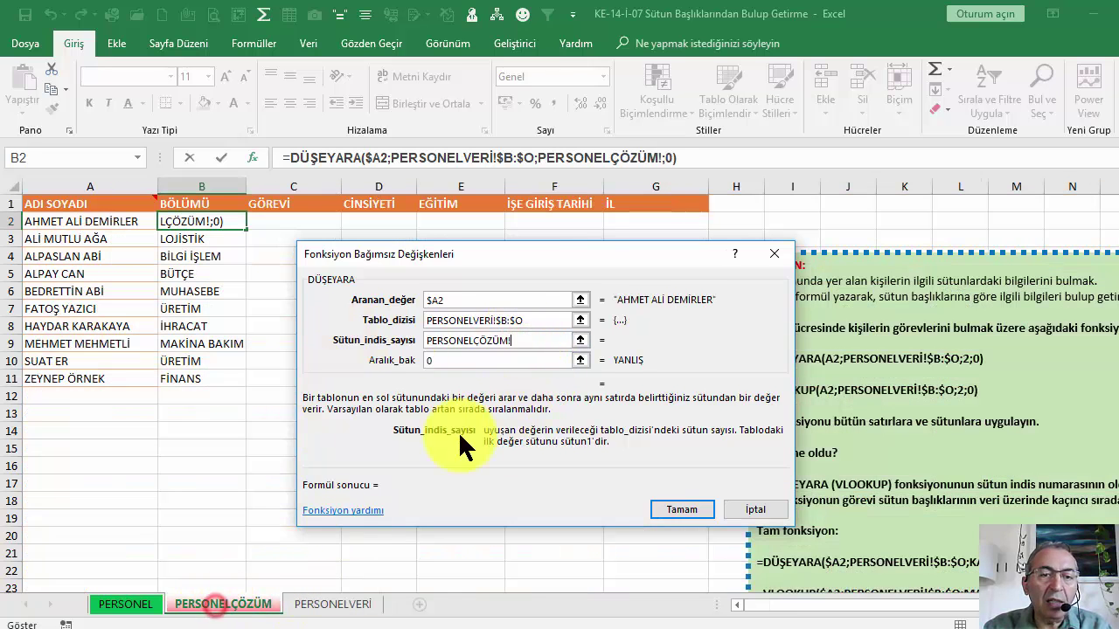
left_click_drag(531, 340, 358, 348)
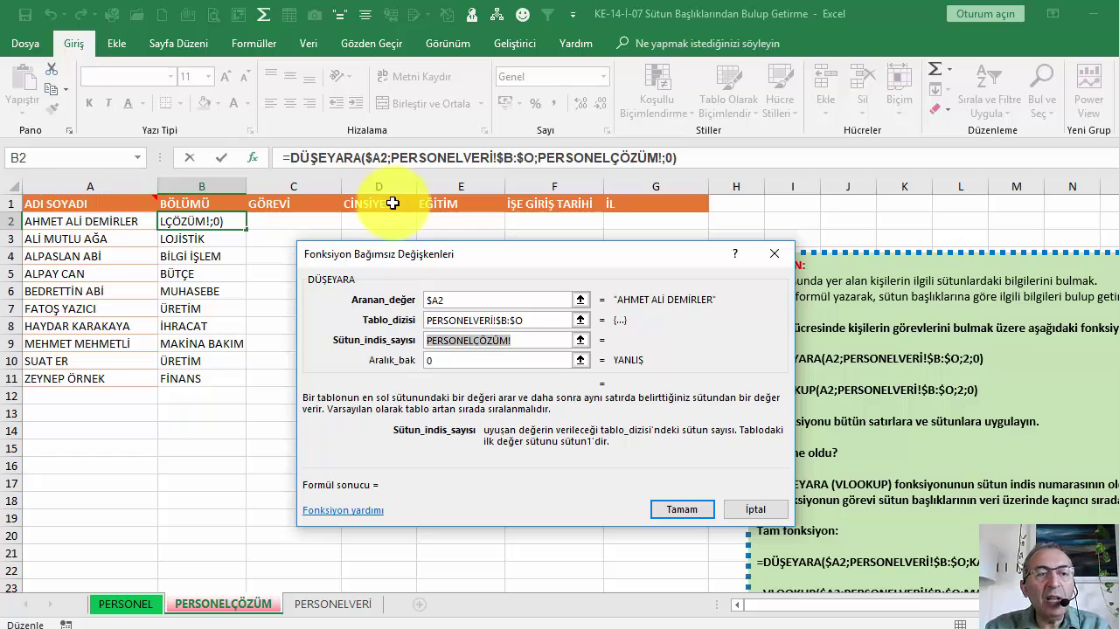
Insert KAÇINCI from Ek İşlevler as the DÜŞEYARA column-index argument.
left_click(137, 157)
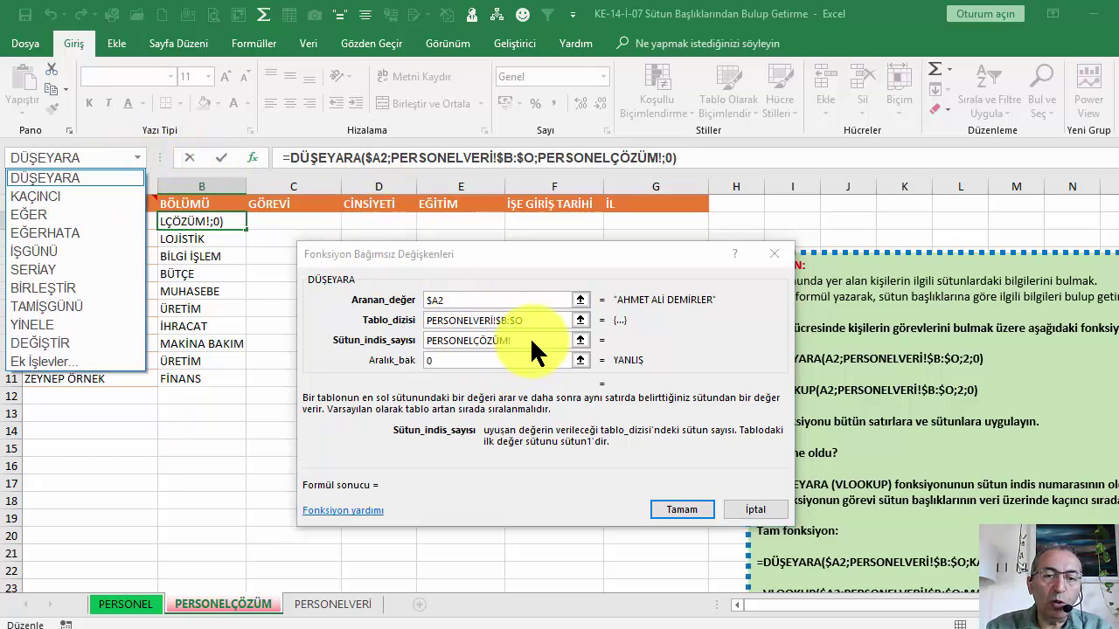
left_click(49, 359)
left_click(563, 399)
key("k")
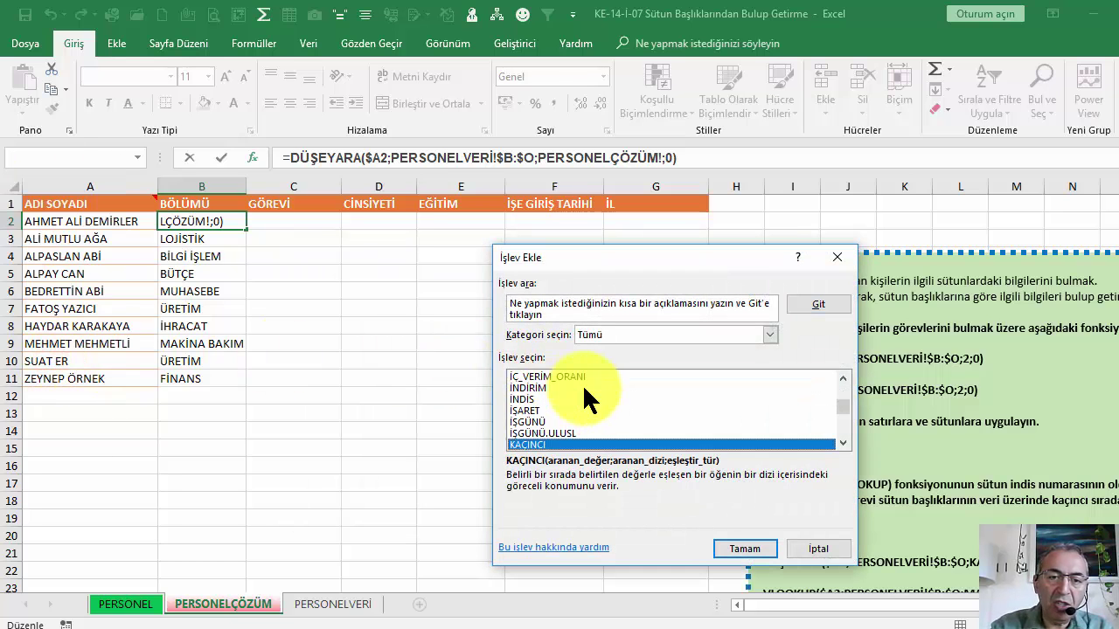
left_click(745, 548)
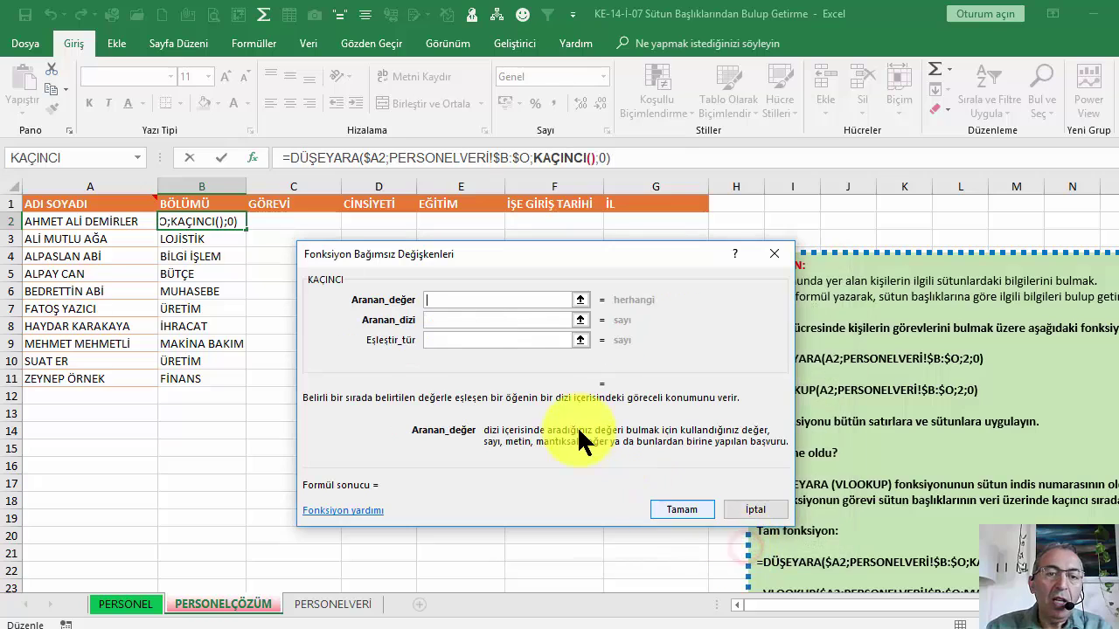
Set the KAÇINCI lookup value to header cell B$1, locking only the row.
left_click(200, 202)
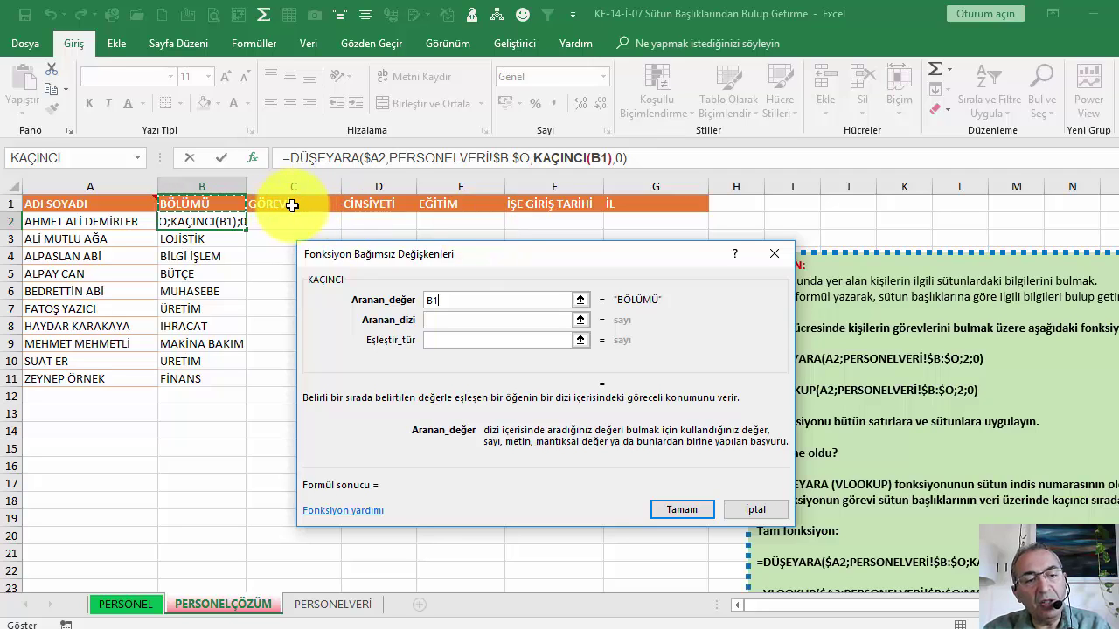
key("F4")
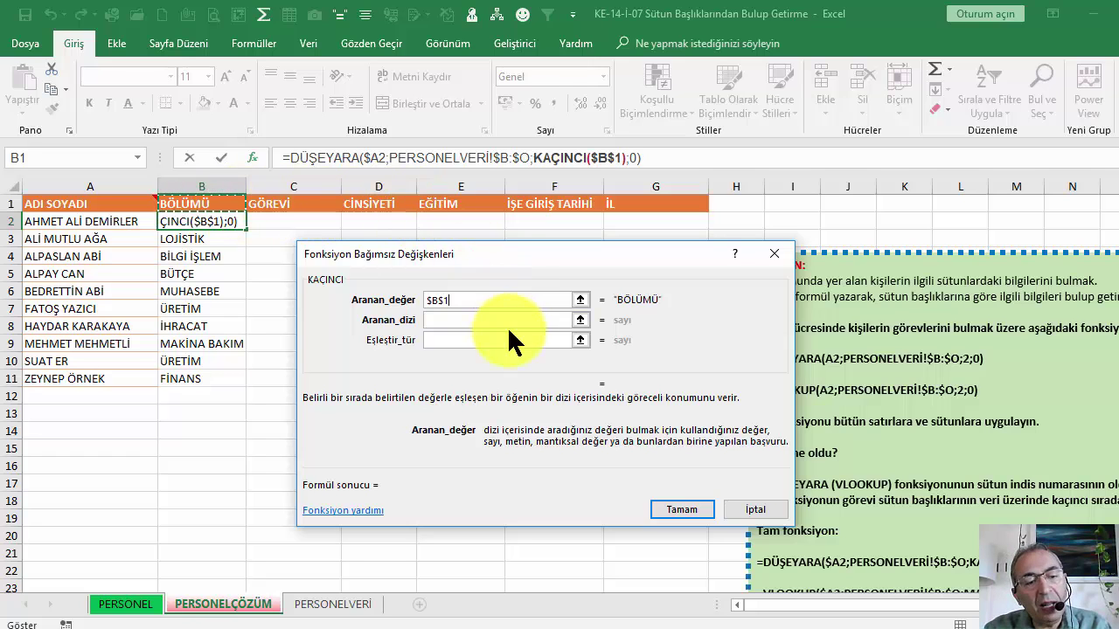
double_click(457, 301)
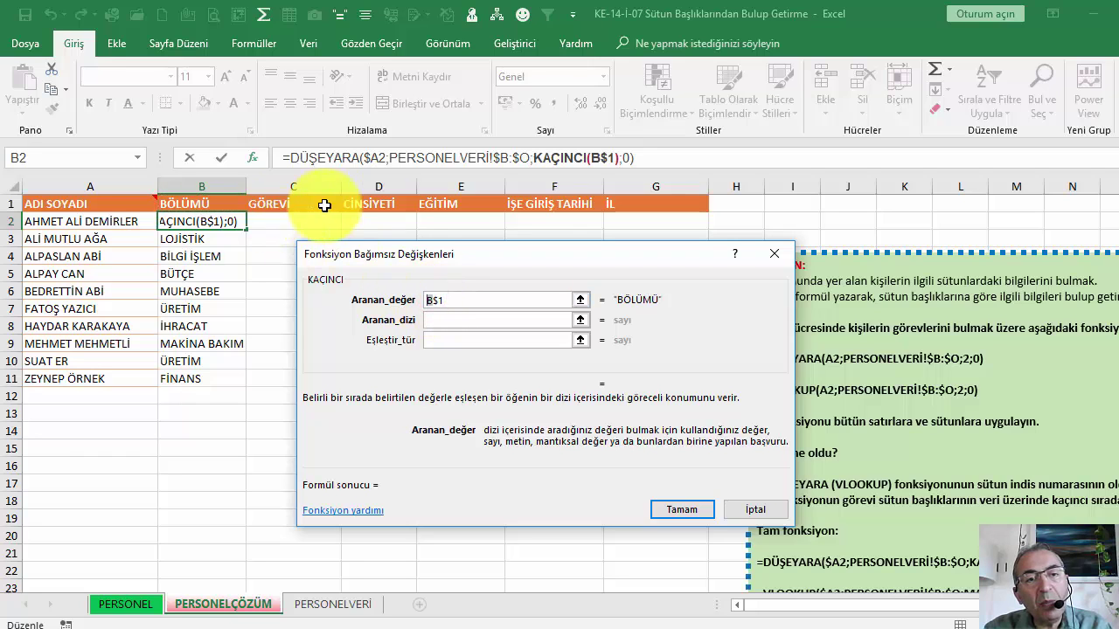
left_click(448, 300)
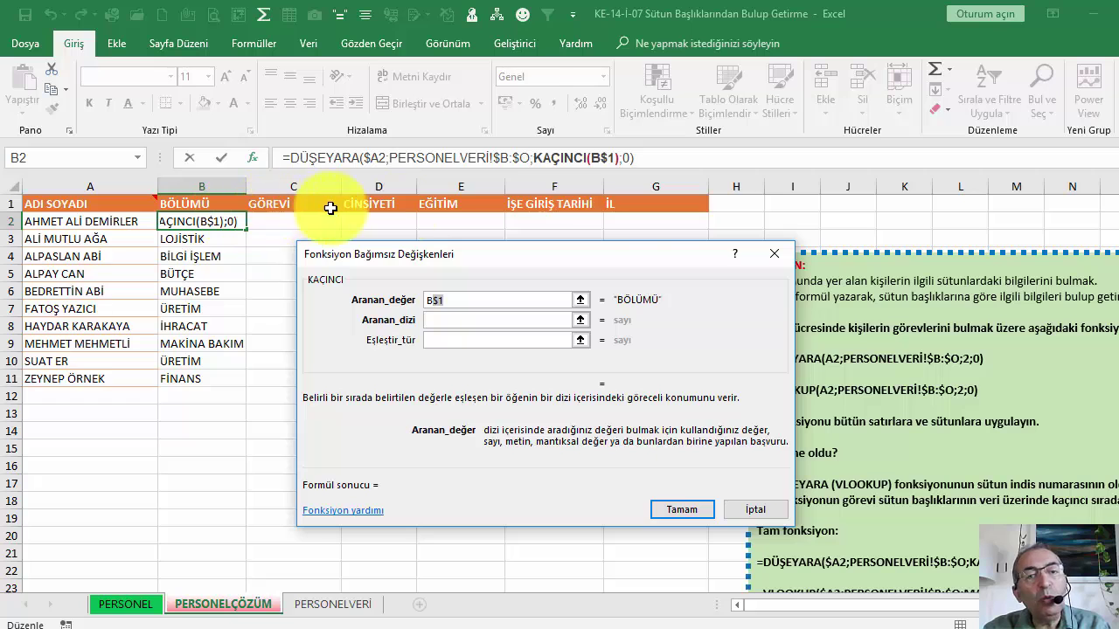
left_click(456, 321)
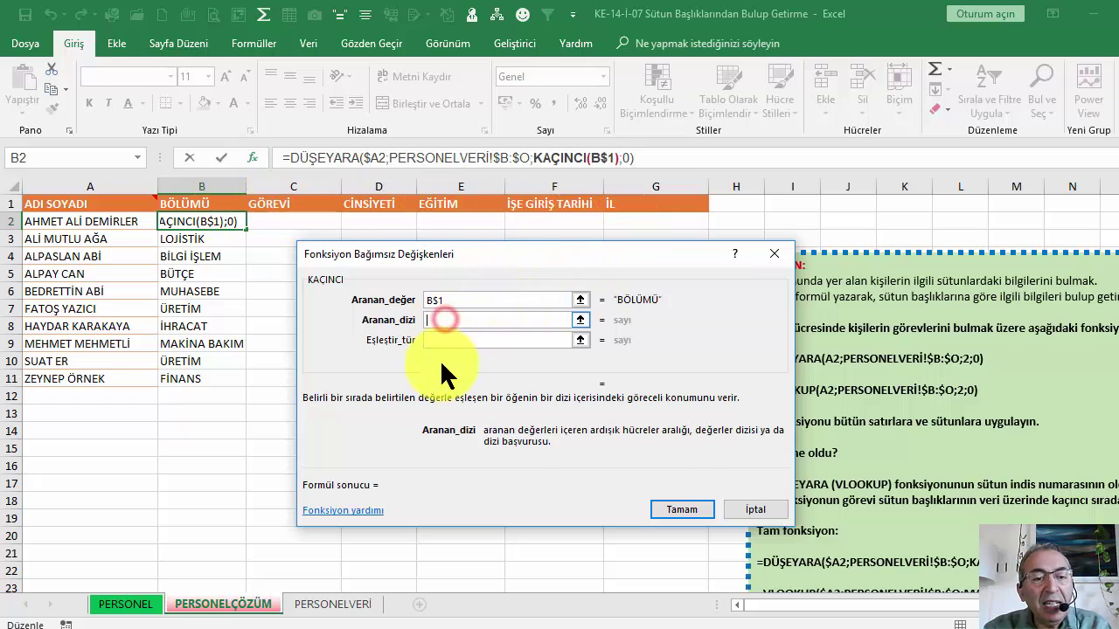
Set the KAÇINCI lookup array to PERSONELVERİ!$B$1:$O$1 with match type 0.
left_click(345, 603)
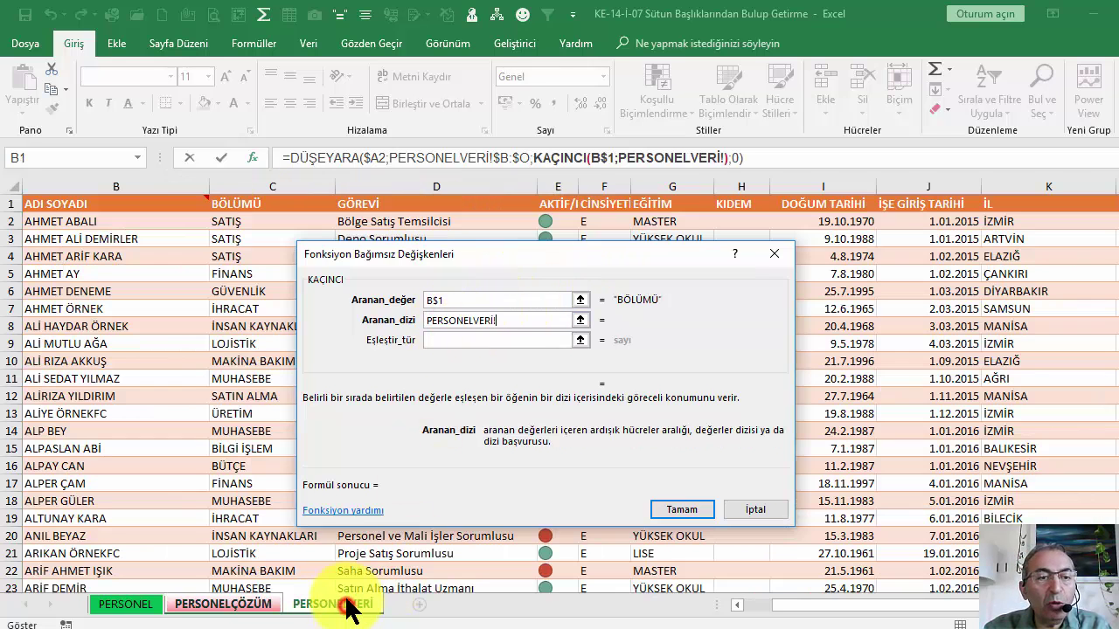
left_click(90, 203)
key("ctrl+shift+Right")
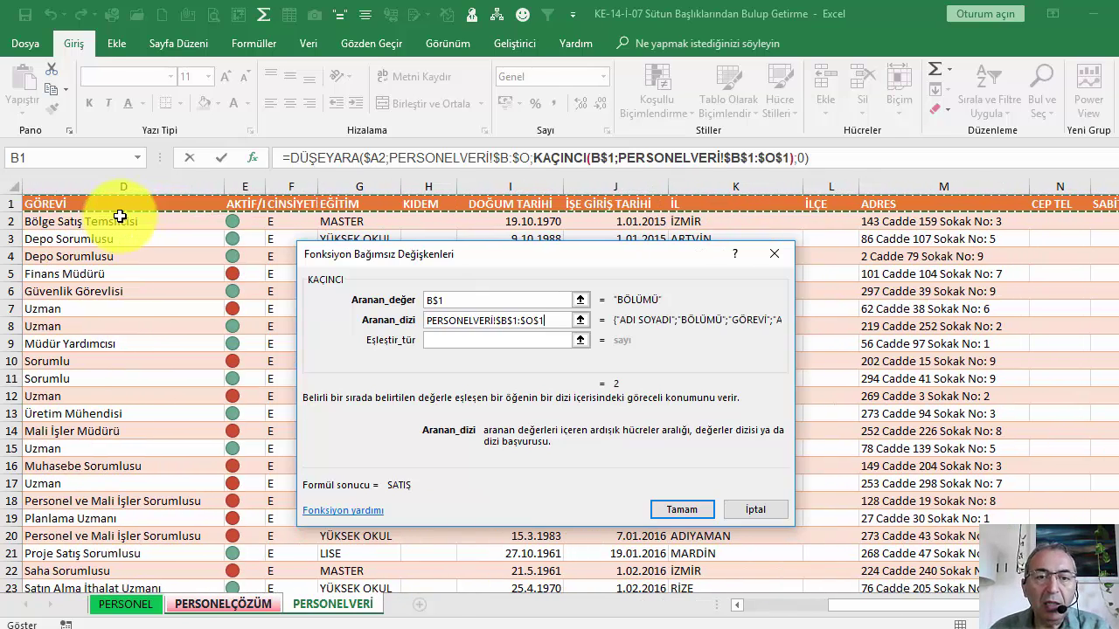
left_click(435, 342)
type("0")
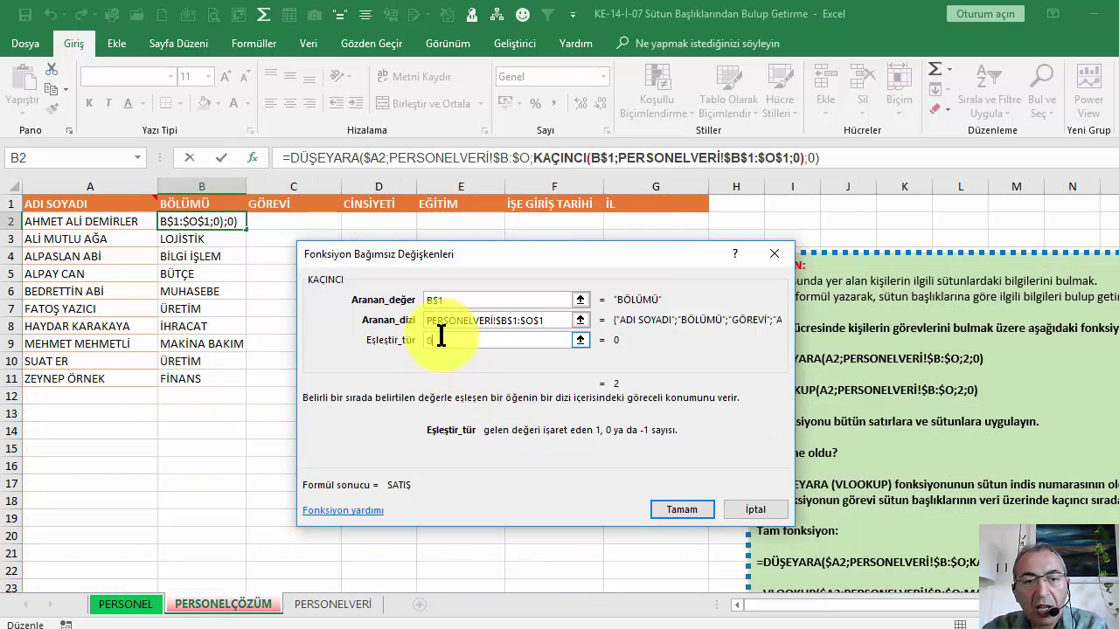
left_click(320, 157)
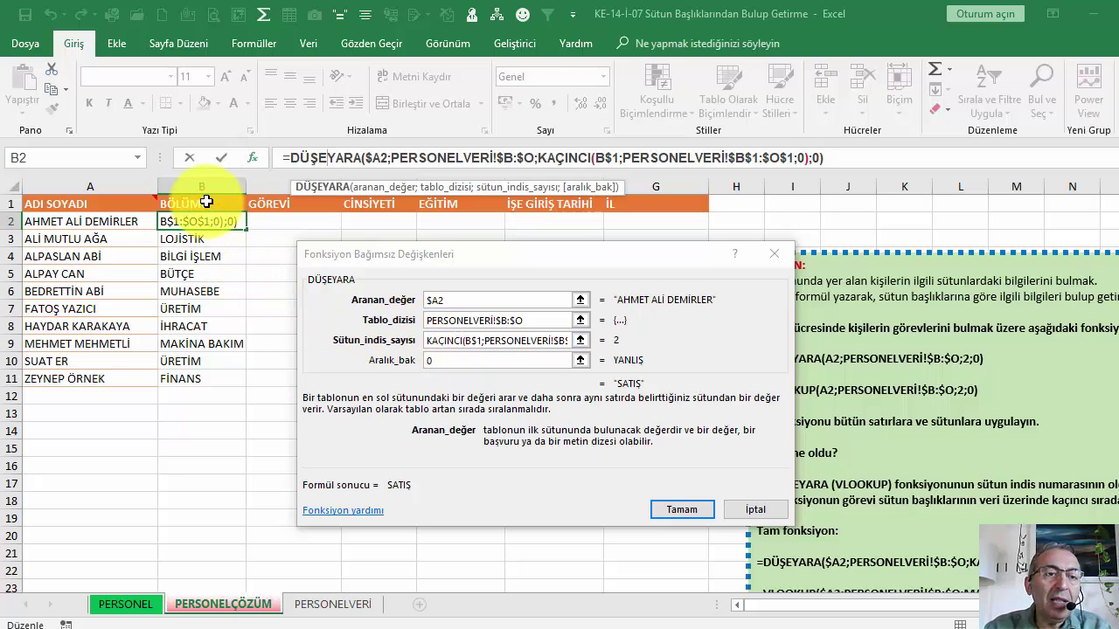
Fill the formula across B2:G11 and move the İL header from G1 onto E1.
left_click(680, 511)
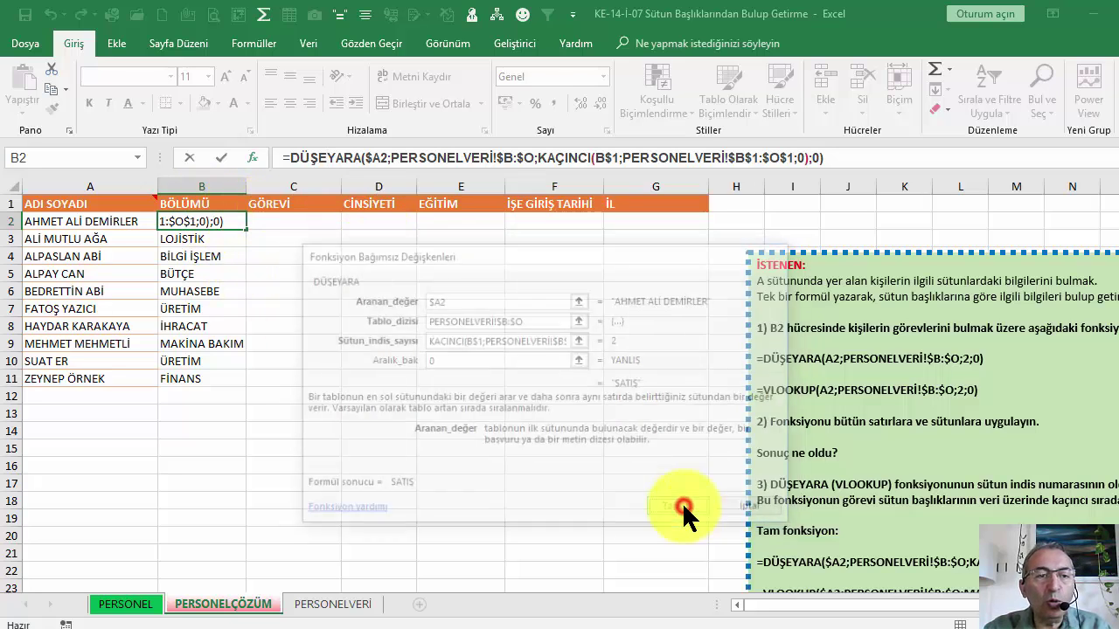
mouse_move(246, 229)
left_mouse_down()
mouse_move(246, 386)
mouse_move(674, 387)
left_mouse_up()
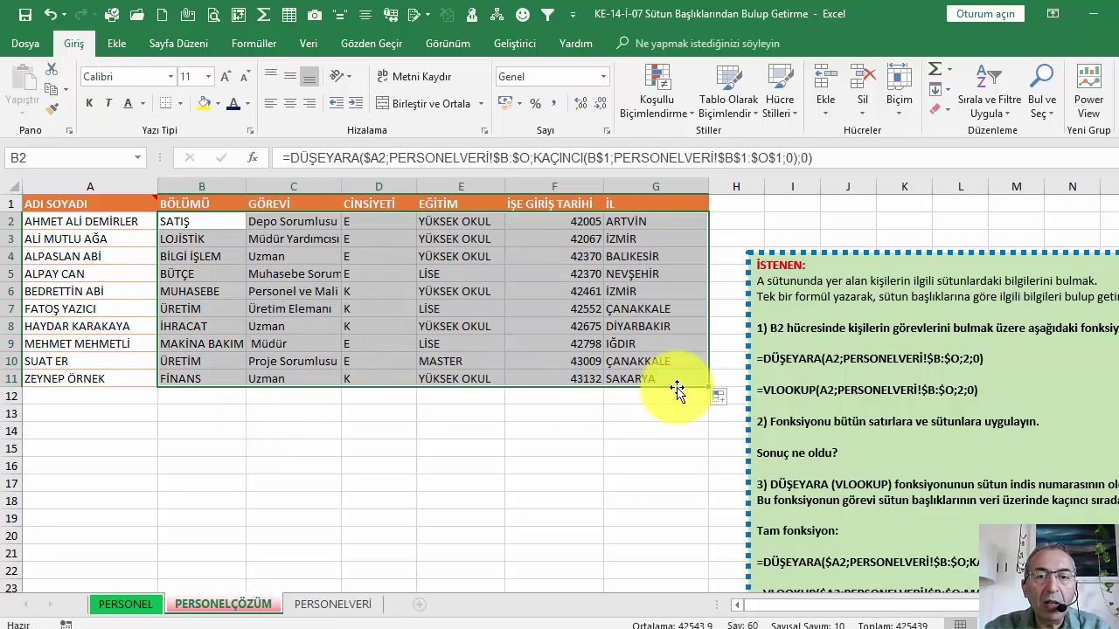
left_click(642, 206)
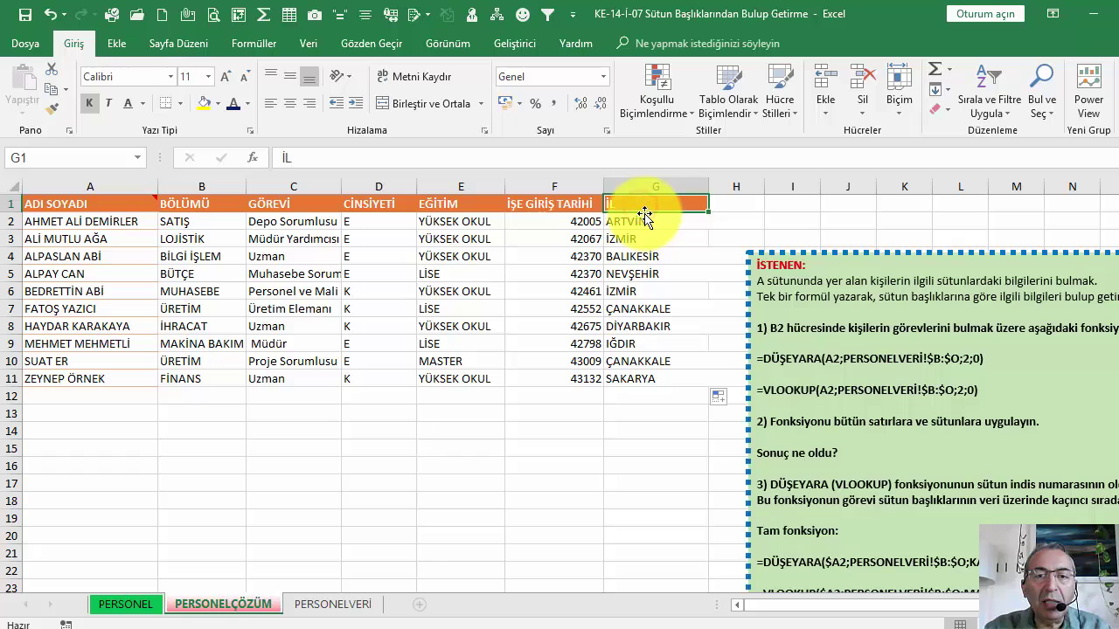
left_click_drag(645, 214, 483, 206)
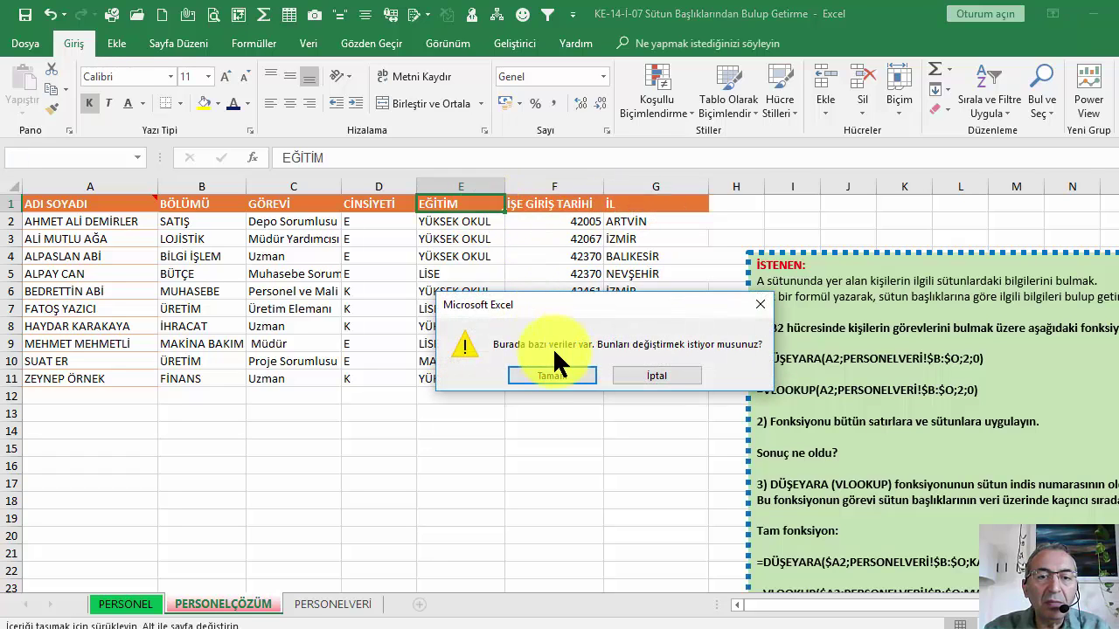
left_click(551, 374)
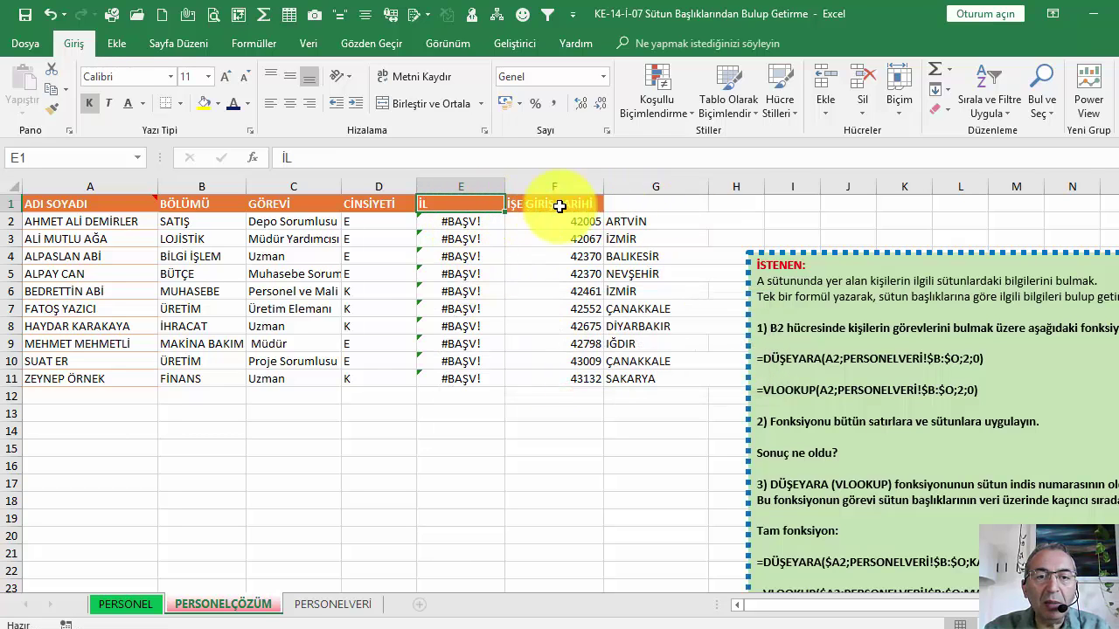
Enter EĞİTİM as the G1 header and refill B2:G11 from B2.
left_click(650, 209)
type("EĞİTİM")
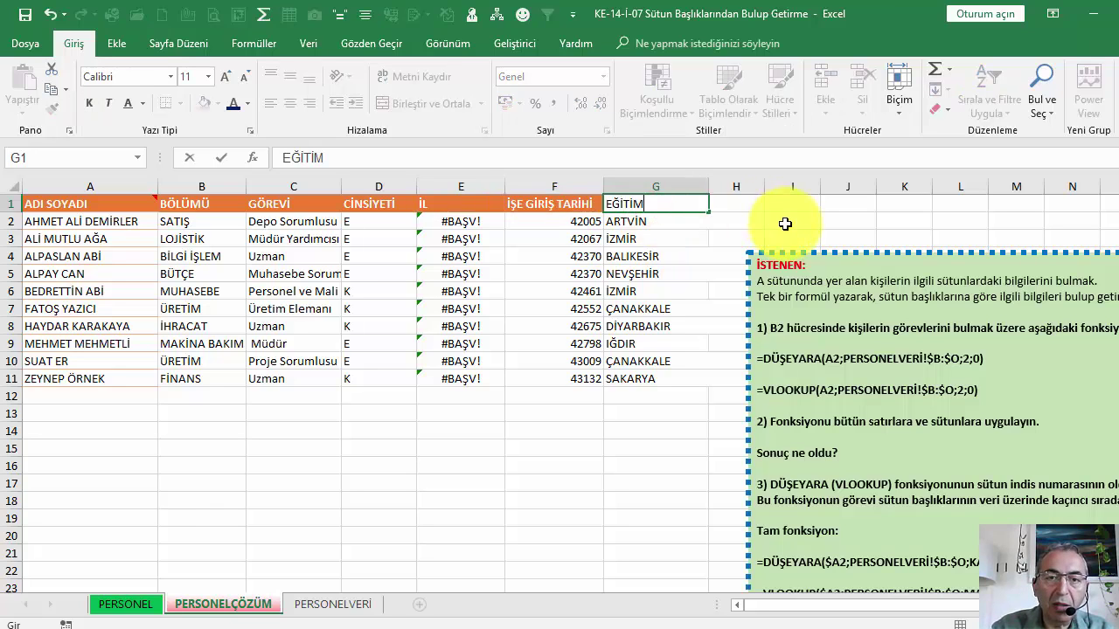
key("Return")
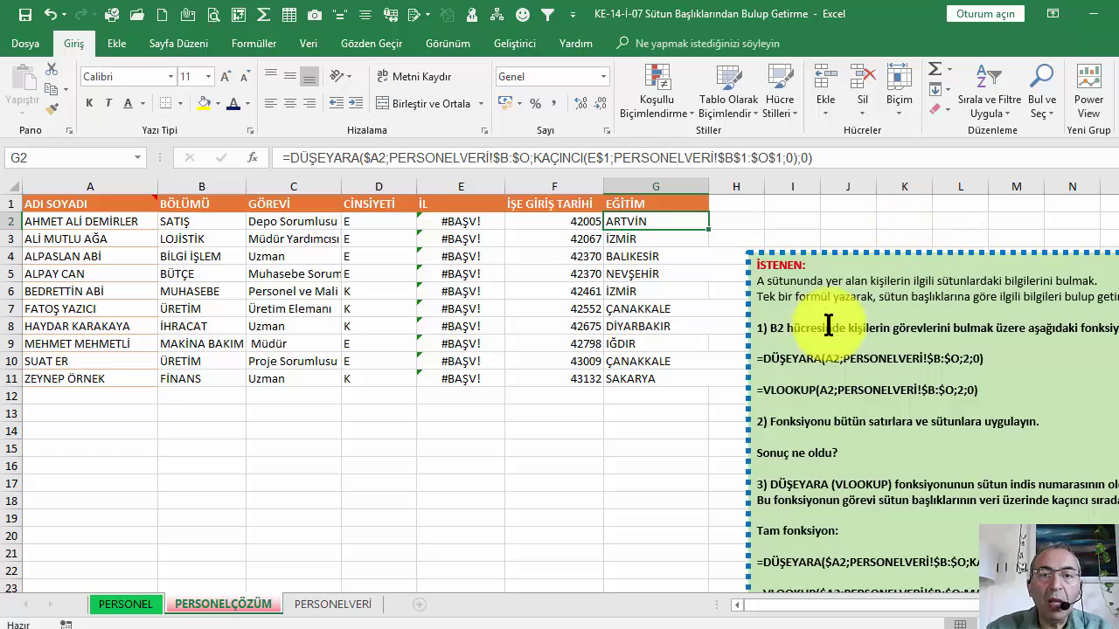
left_click_drag(654, 202, 639, 202)
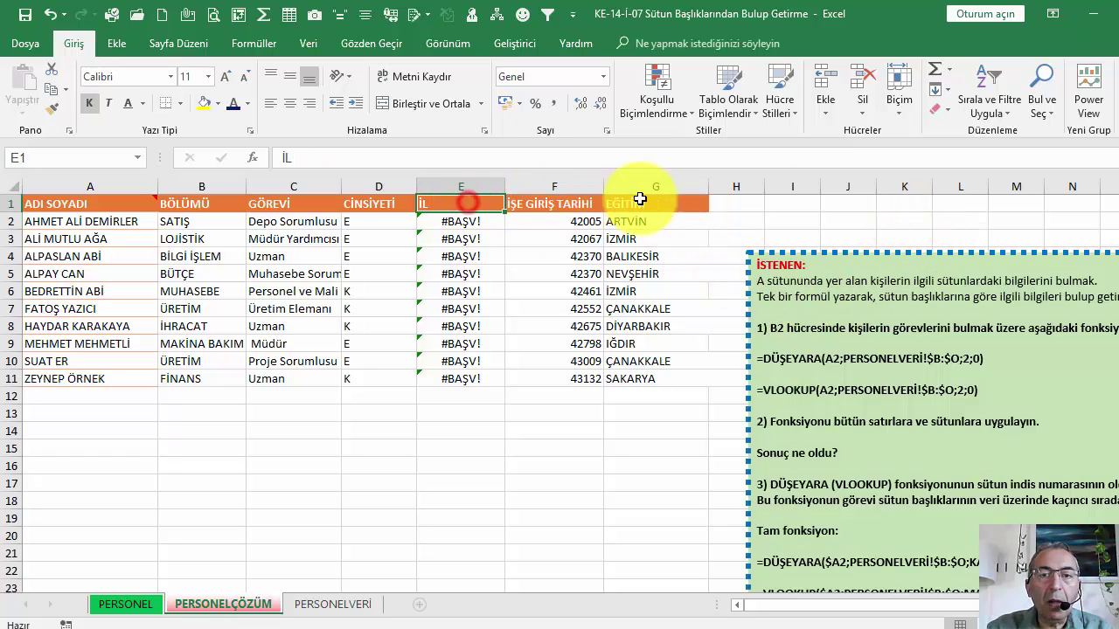
left_click(464, 204)
left_click(225, 220)
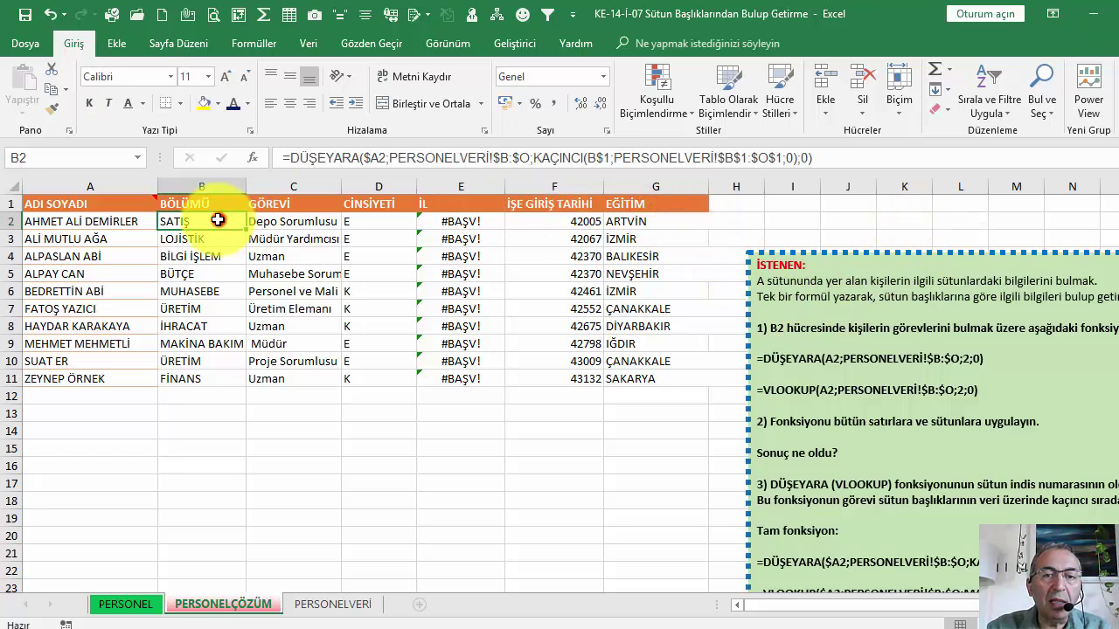
mouse_move(246, 229)
left_mouse_down()
mouse_move(239, 388)
mouse_move(248, 404)
mouse_move(671, 362)
left_mouse_up()
left_click(482, 256)
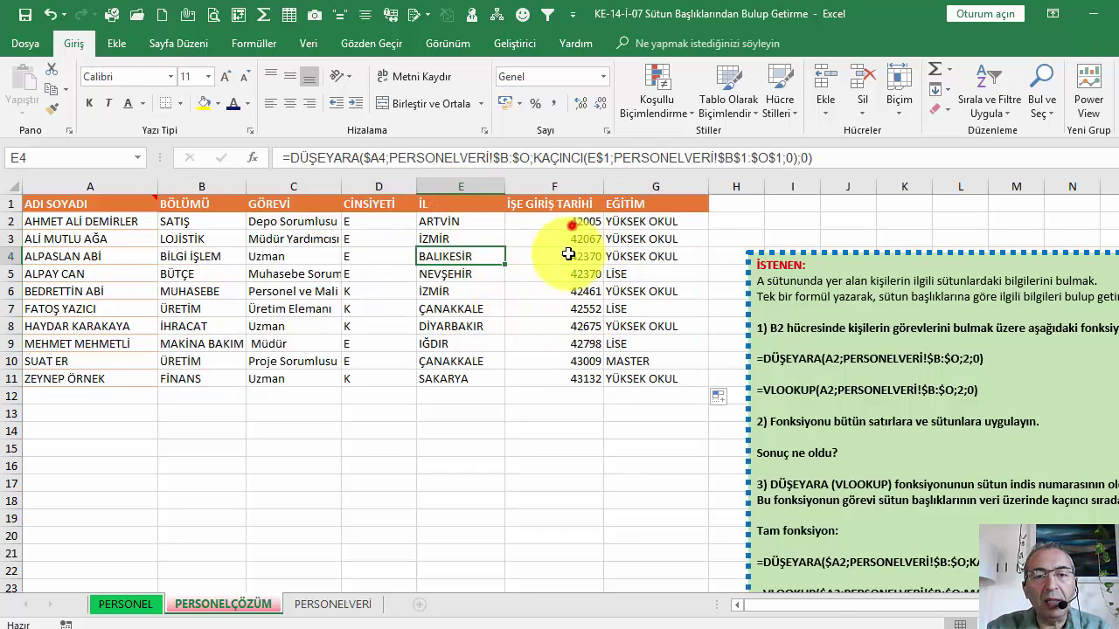
Apply Kısa Tarih to F2:F11, then undo the formatting.
mouse_move(560, 223)
left_mouse_down()
mouse_move(568, 395)
mouse_move(572, 379)
left_mouse_up()
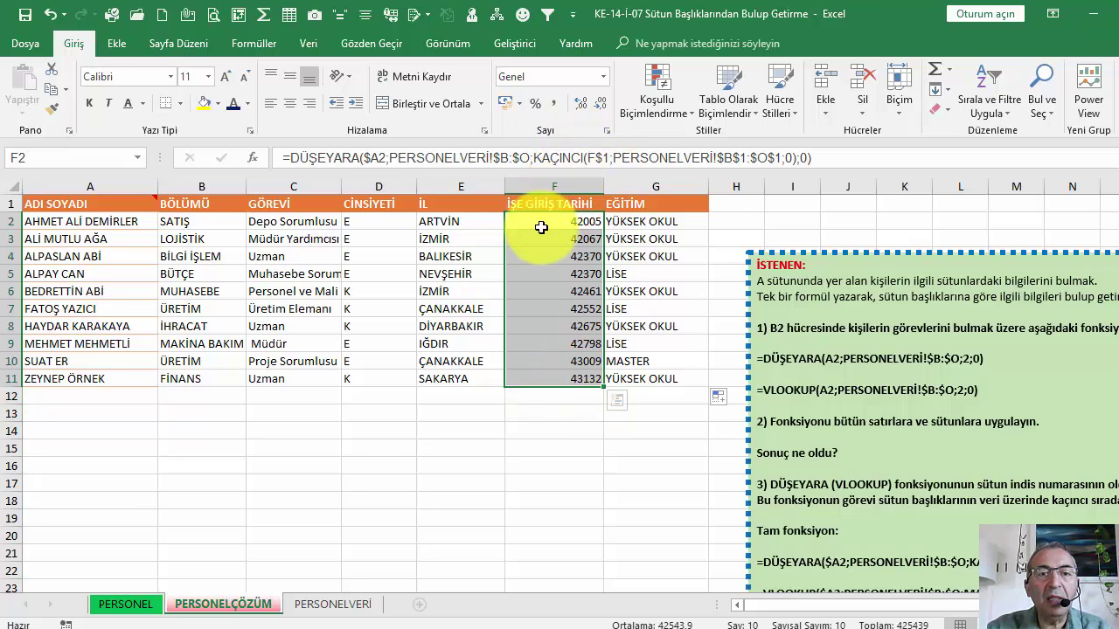
left_click(602, 77)
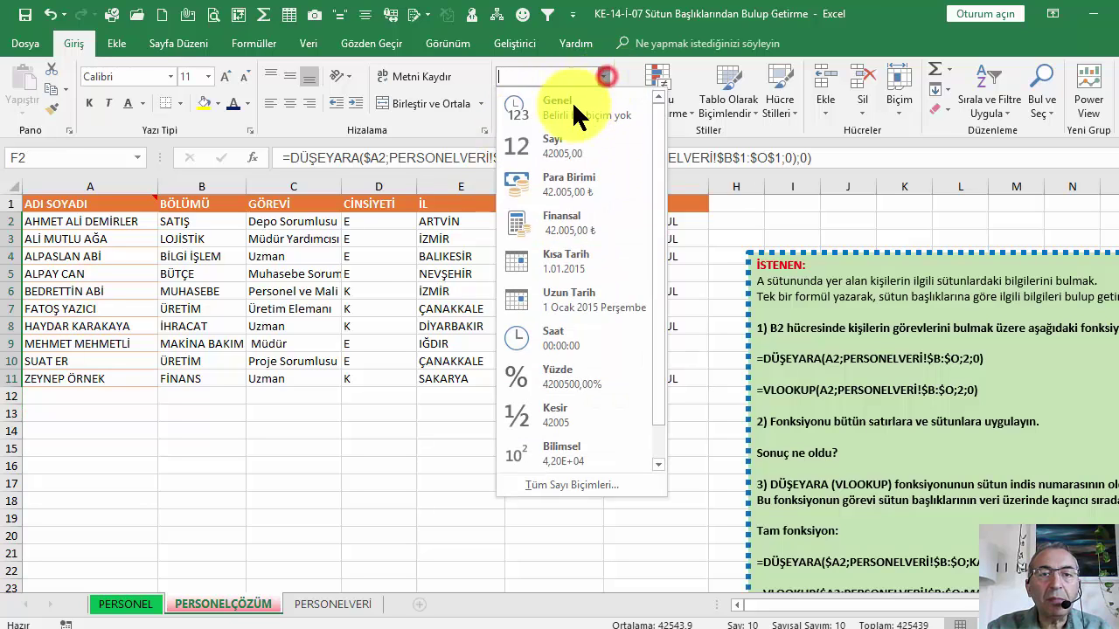
left_click(586, 260)
left_click(546, 257)
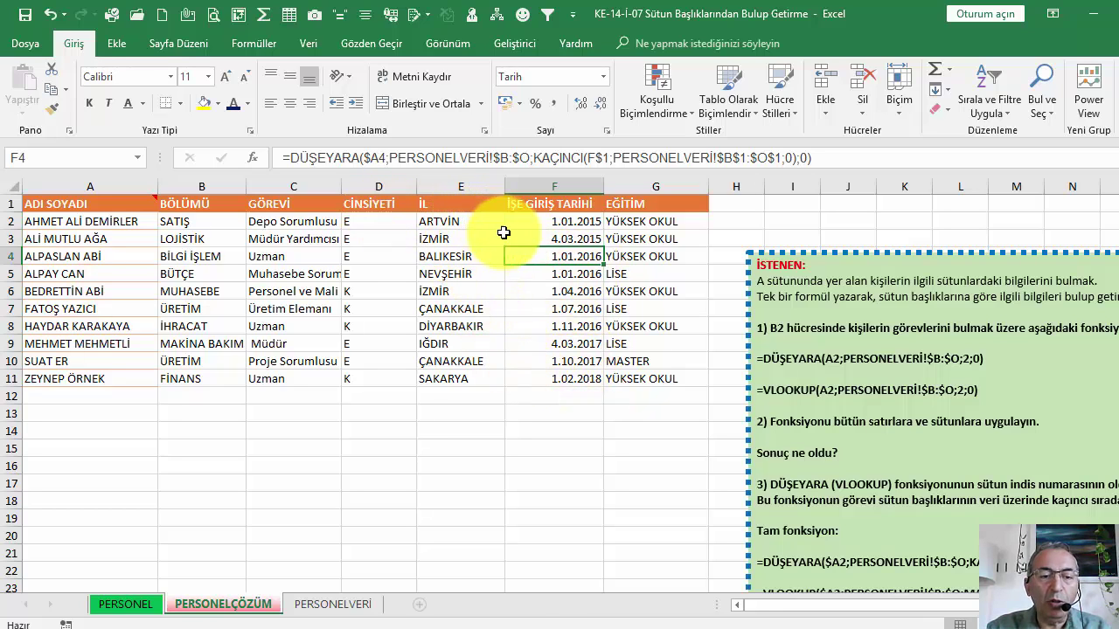
key("ctrl+z")
key("ctrl+z")
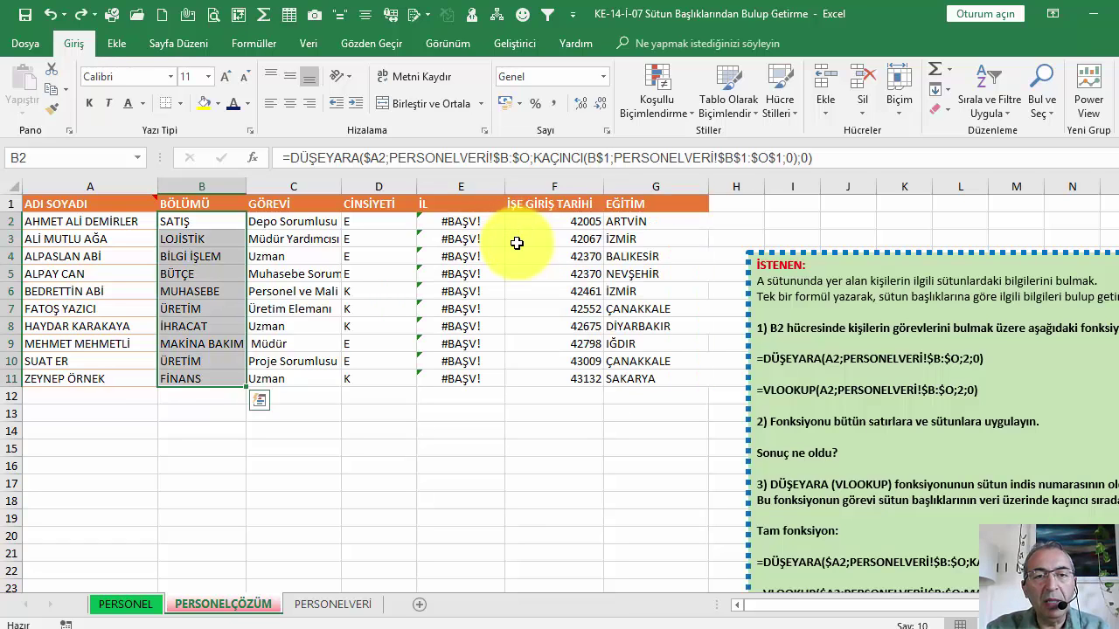
key("ctrl+z")
key("ctrl+z")
Reapply the Kısa Tarih short-date format to the hire dates in F2:F11.
left_click(565, 253)
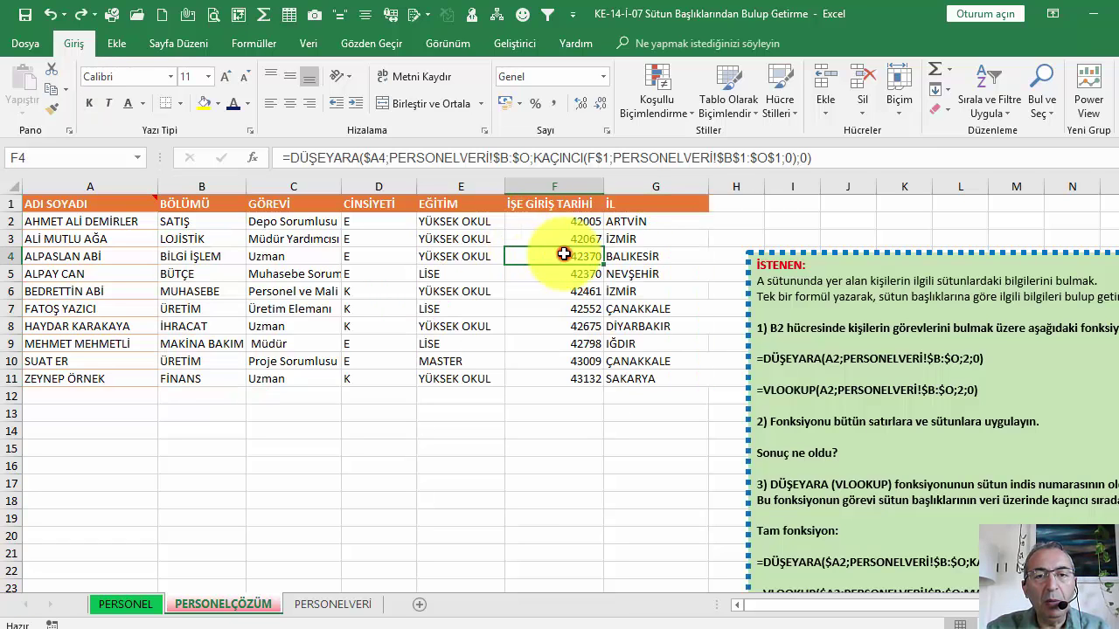
left_click_drag(557, 221, 570, 369)
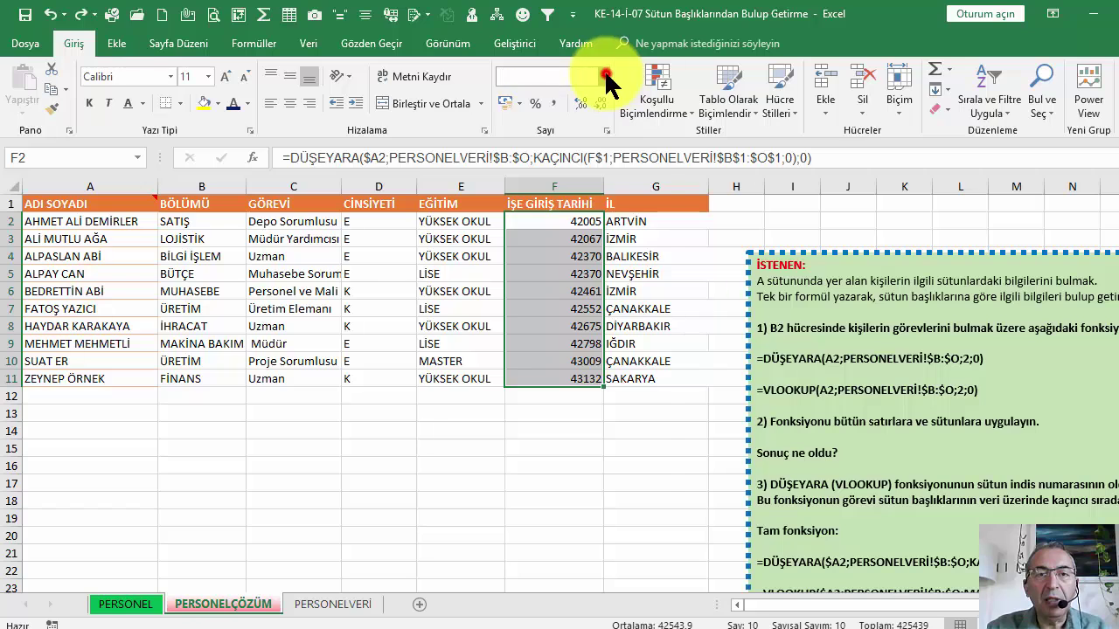
left_click(606, 77)
left_click(587, 255)
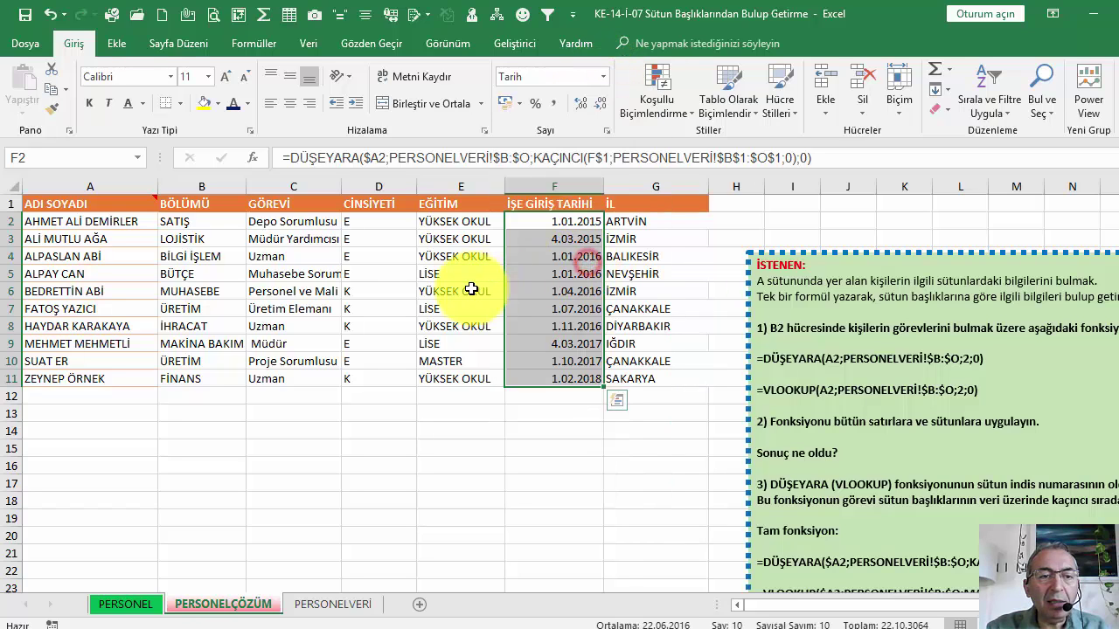
left_click(471, 289)
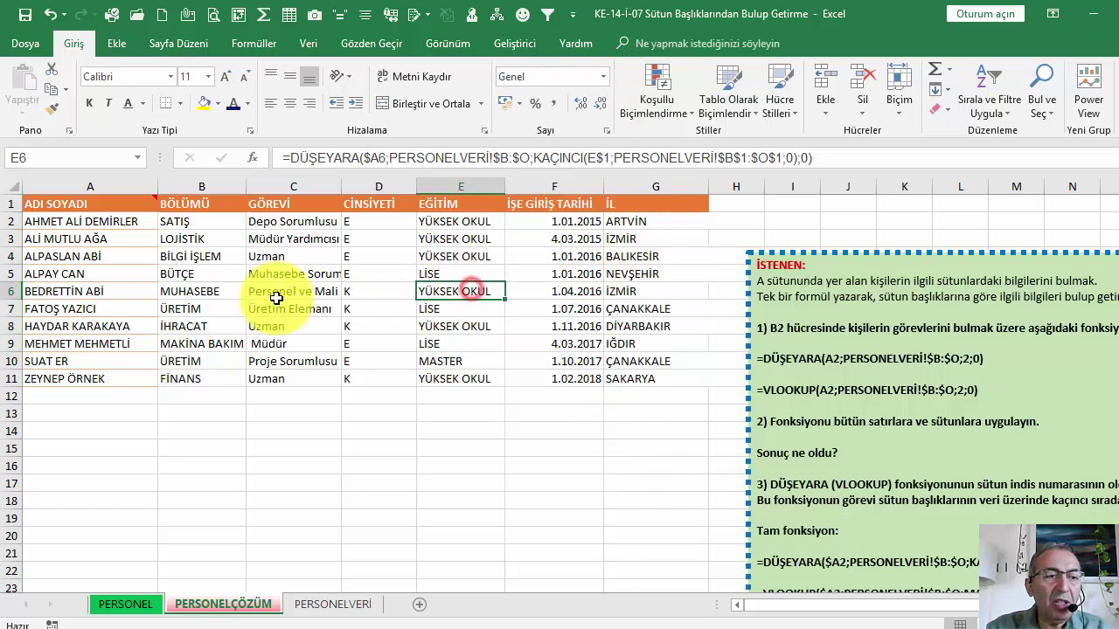
Copy five employee names from B38:B42 on the PERSONELVERİ sheet.
left_click(324, 604)
left_click_drag(948, 604, 594, 584)
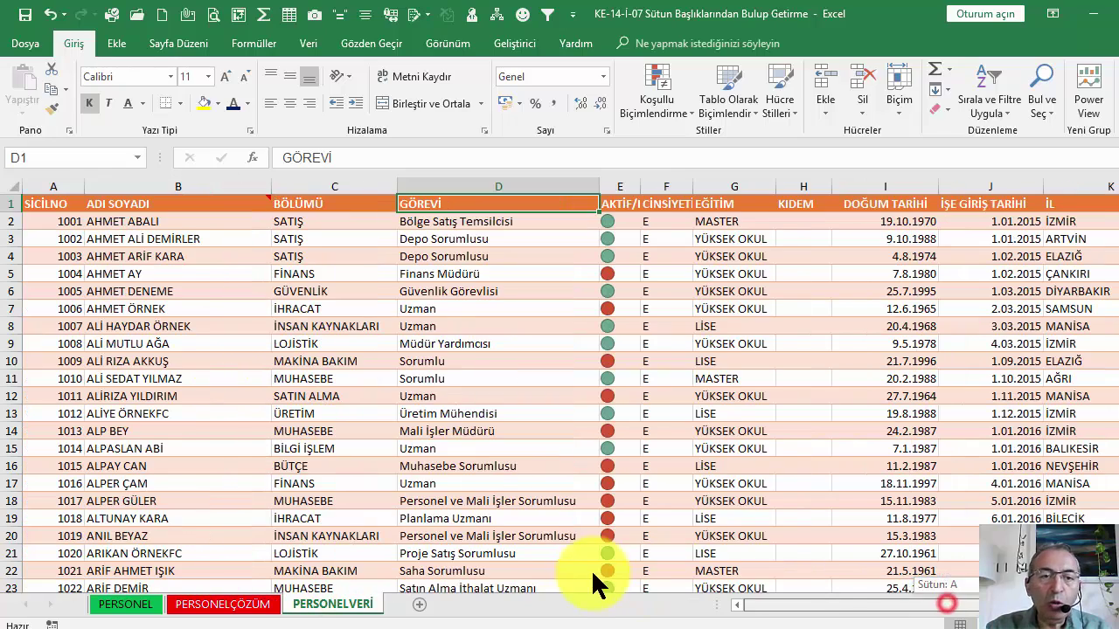
scroll(153, 490, "down", 7)
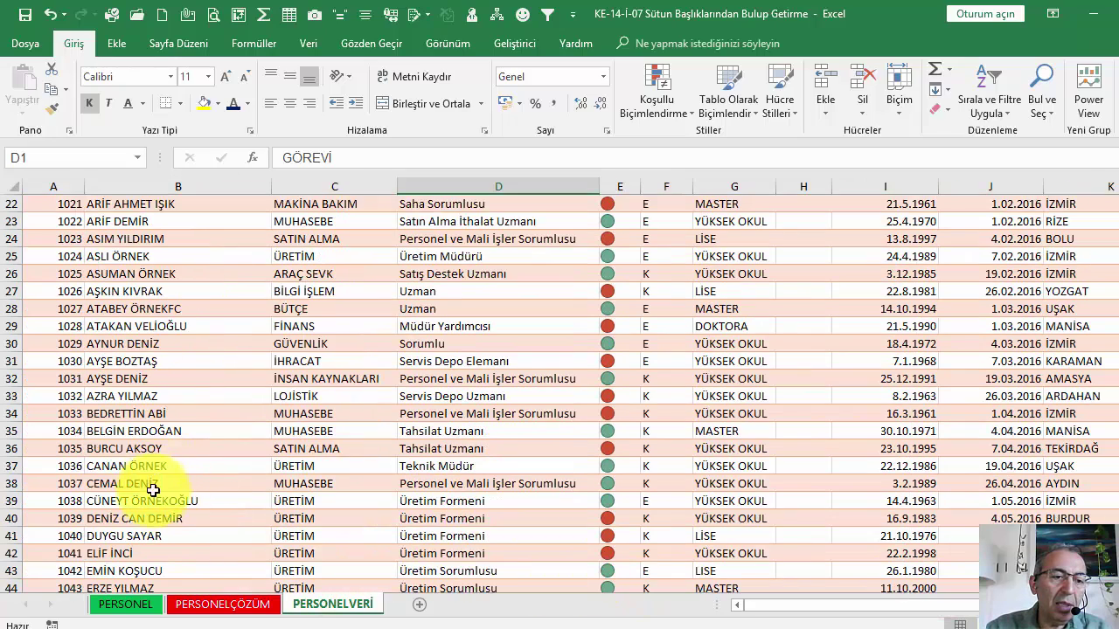
left_click_drag(153, 490, 147, 554)
key("ctrl+c")
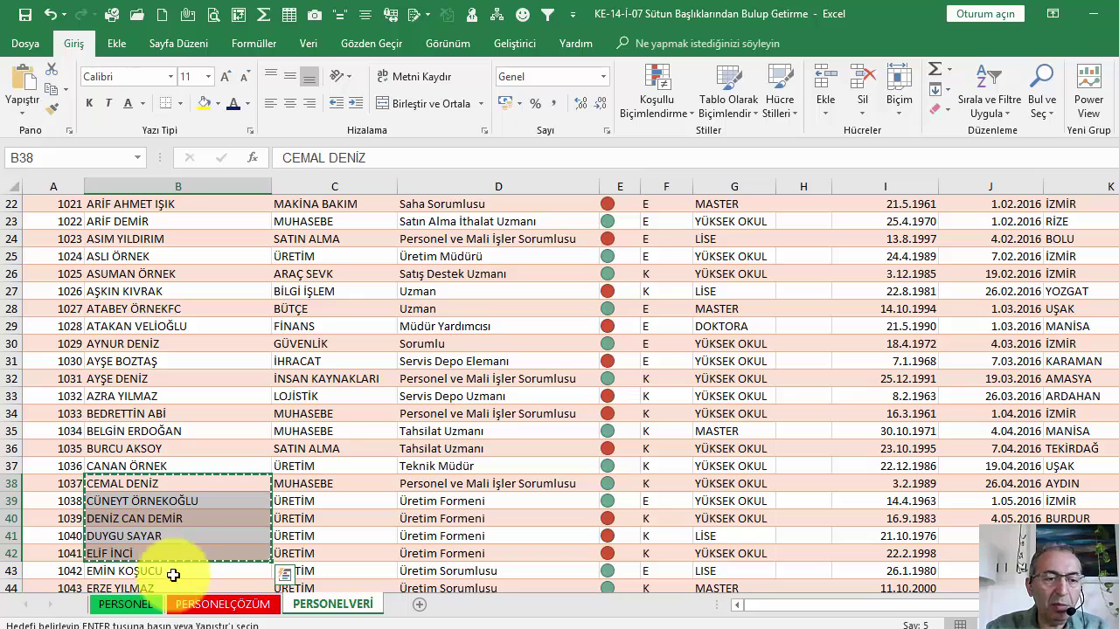
Paste the names into A2 on PERSONELÇÖZÜM and check the updated lookups.
left_click(201, 605)
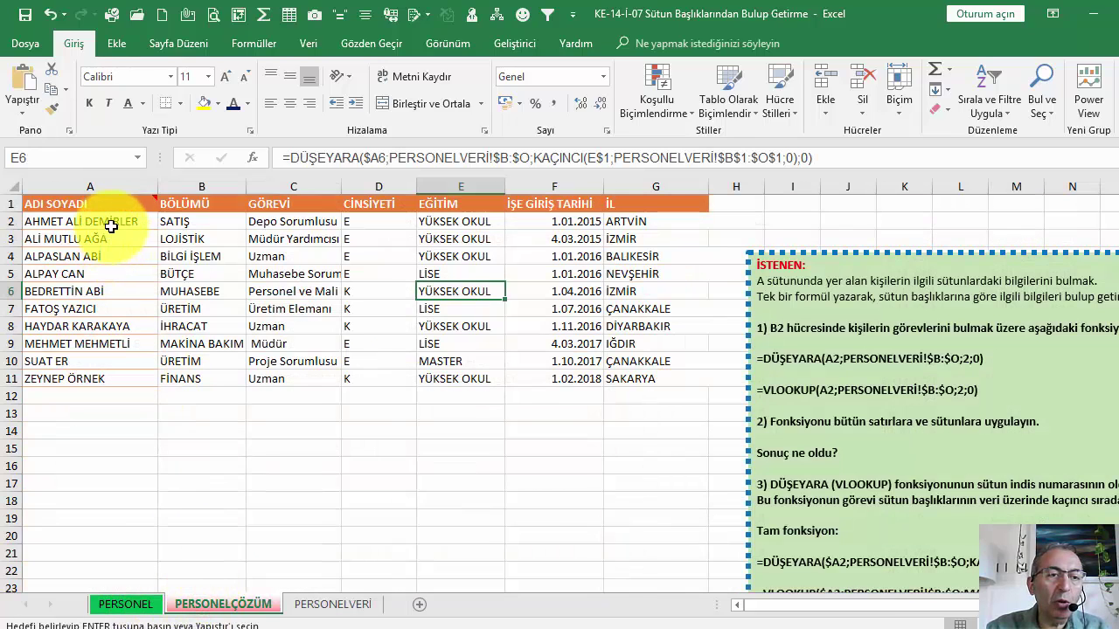
left_click(111, 220)
key("ctrl+v")
left_click(262, 255)
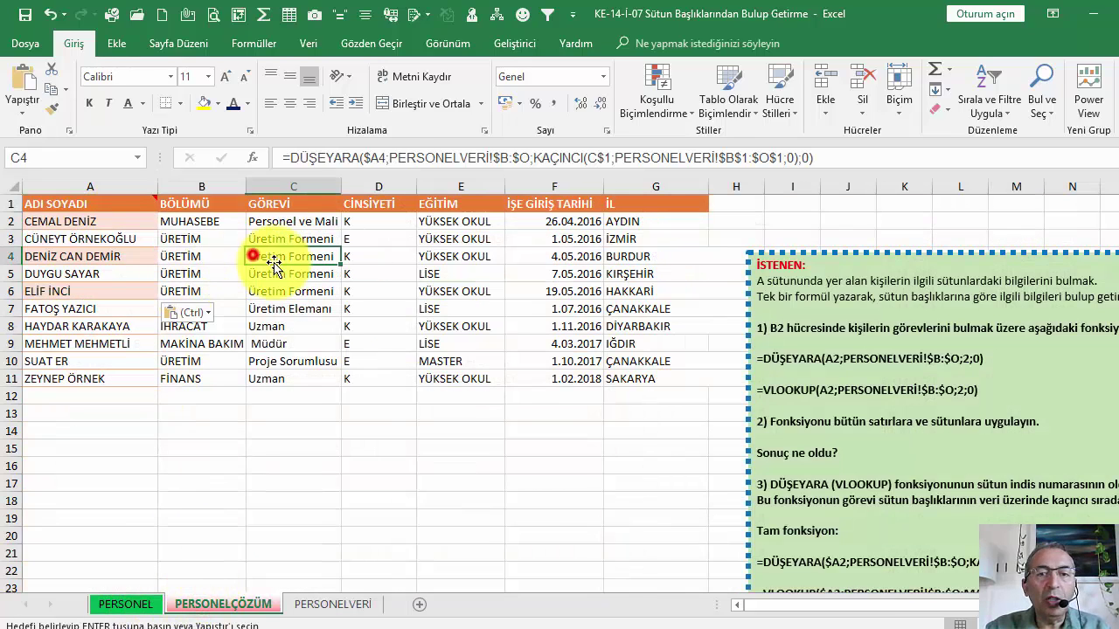
Restore the original names in column A and return to PERSONELVERİ.
left_click(133, 256)
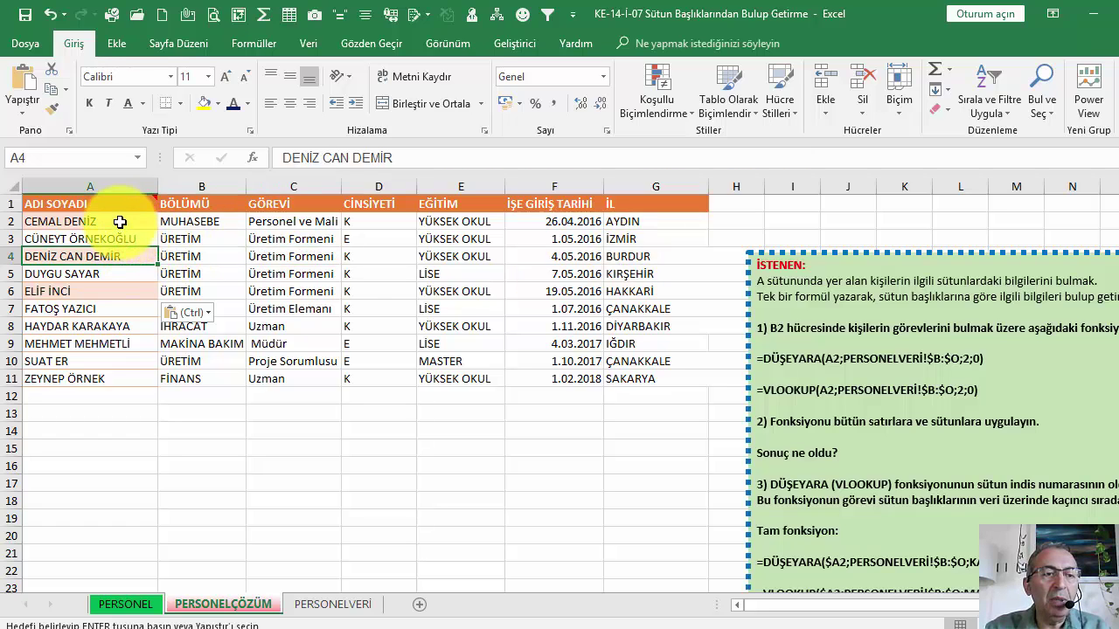
left_click(119, 221)
key("ctrl+v")
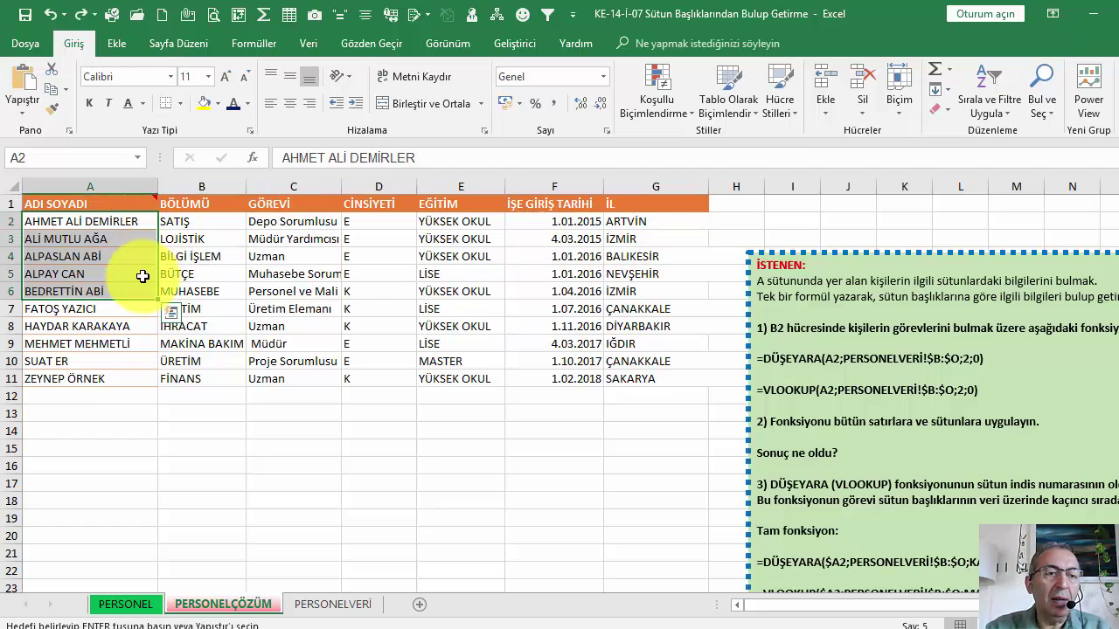
left_click(153, 273)
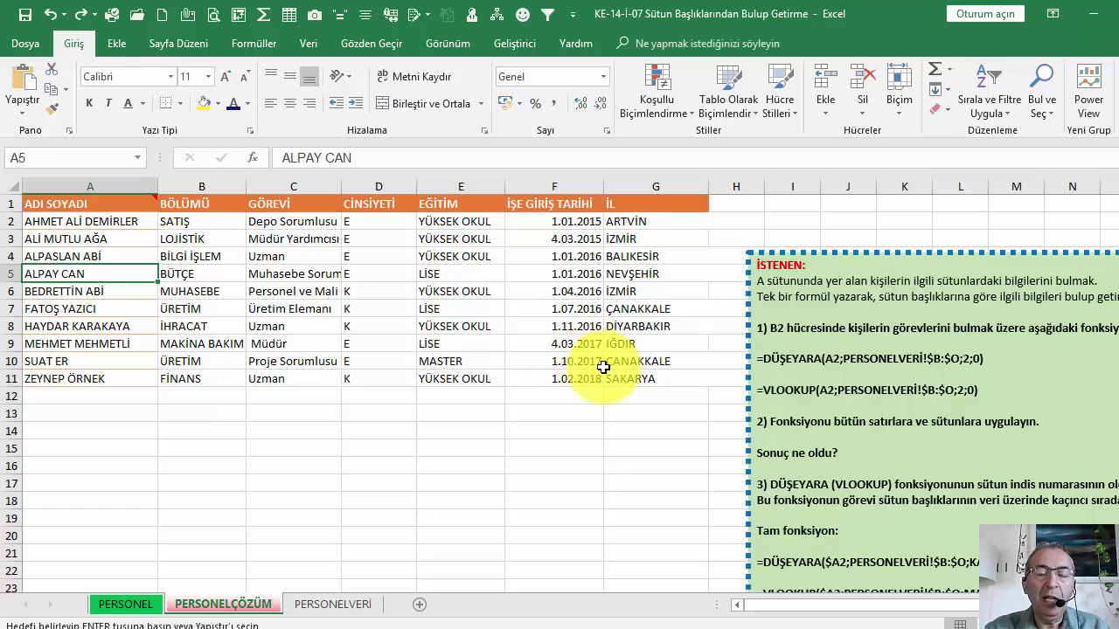
left_click(328, 605)
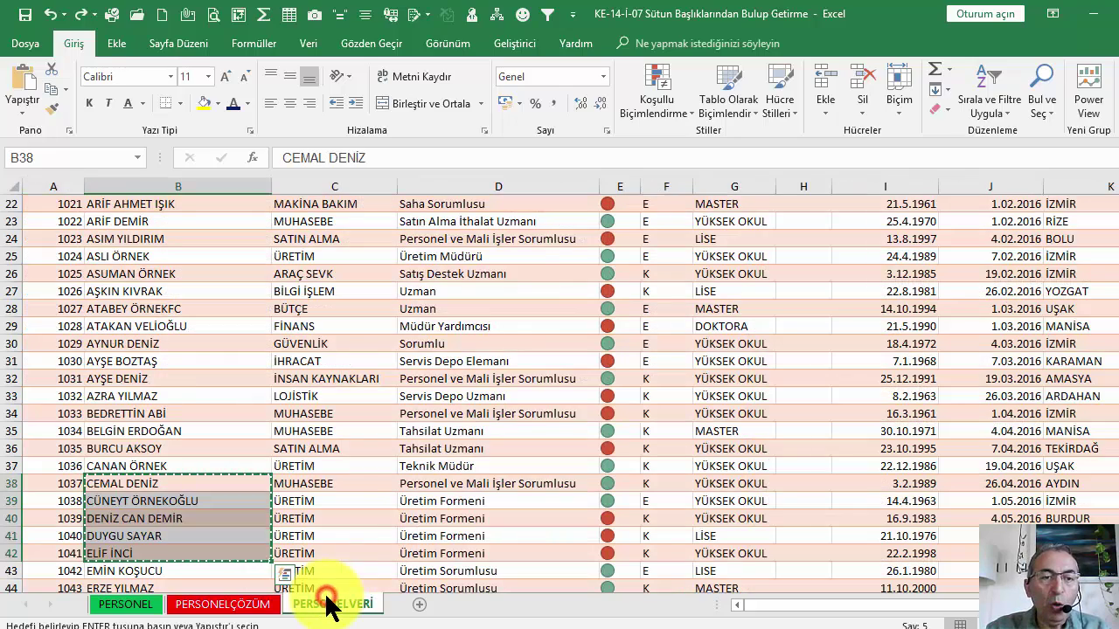
scroll(371, 326, "up", 7)
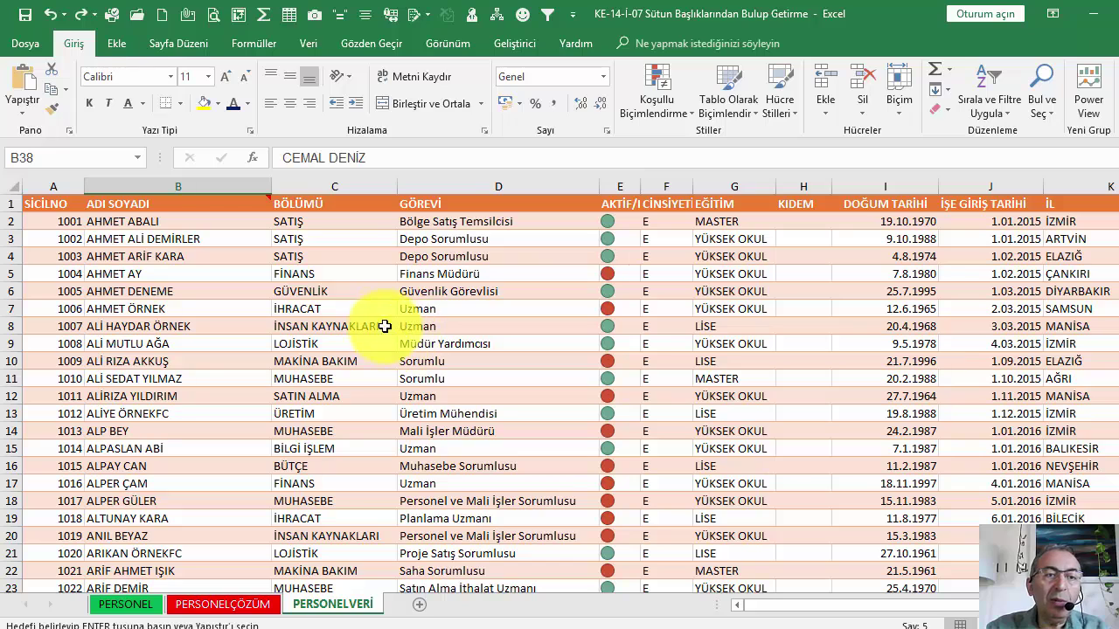
On the PERSONELÇÖZÜM sheet, paste into the name cells A2:A11.
left_click(226, 606)
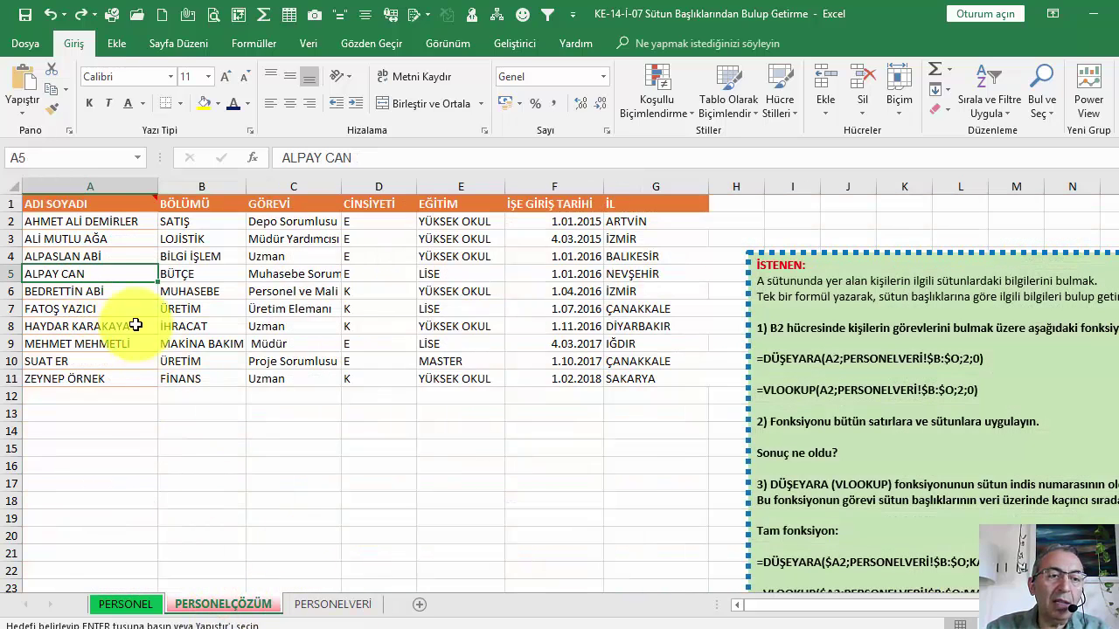
left_click(105, 292)
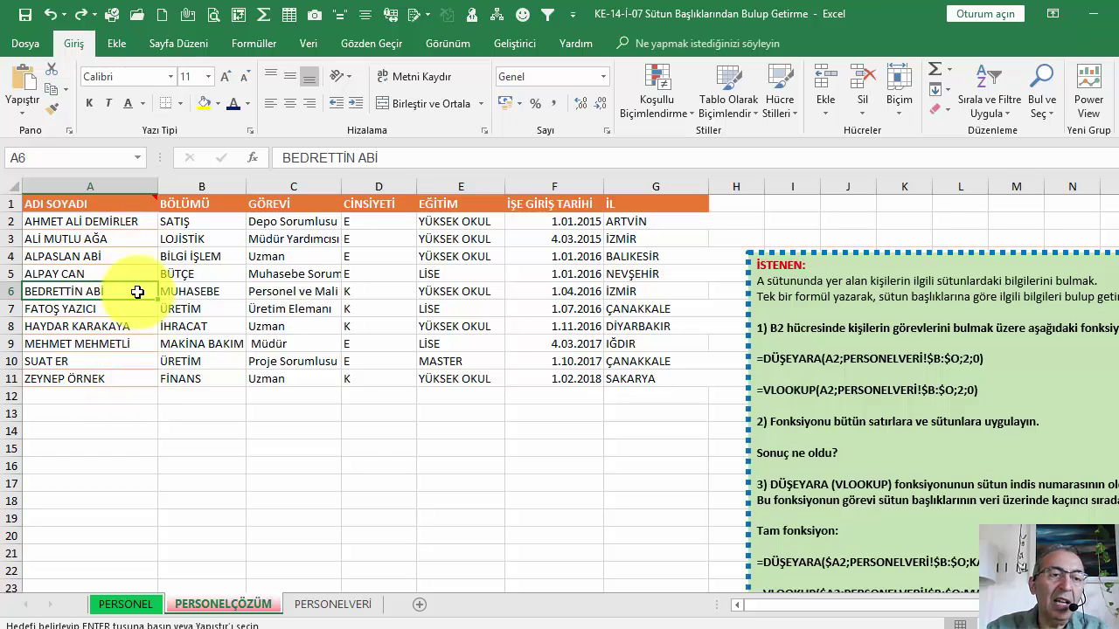
left_click_drag(119, 220, 117, 374)
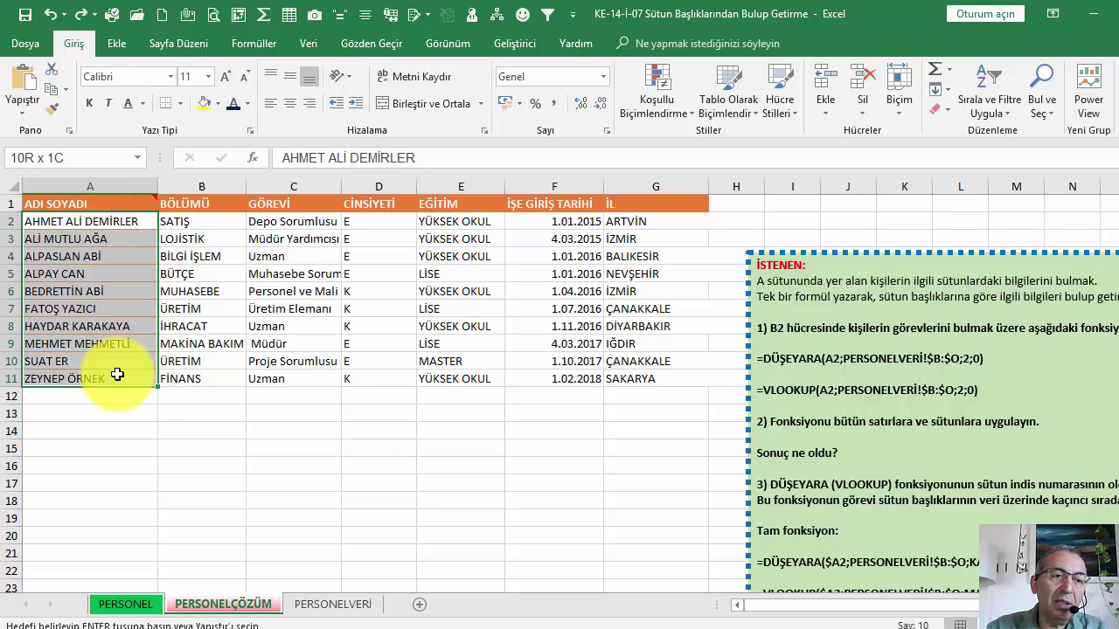
key("ctrl+v")
Give A2:A18 a List validation sourced from PERSONELVERİ column B, from B2 to the last name.
mouse_move(87, 255)
left_mouse_down()
mouse_move(97, 221)
mouse_move(97, 501)
left_mouse_up()
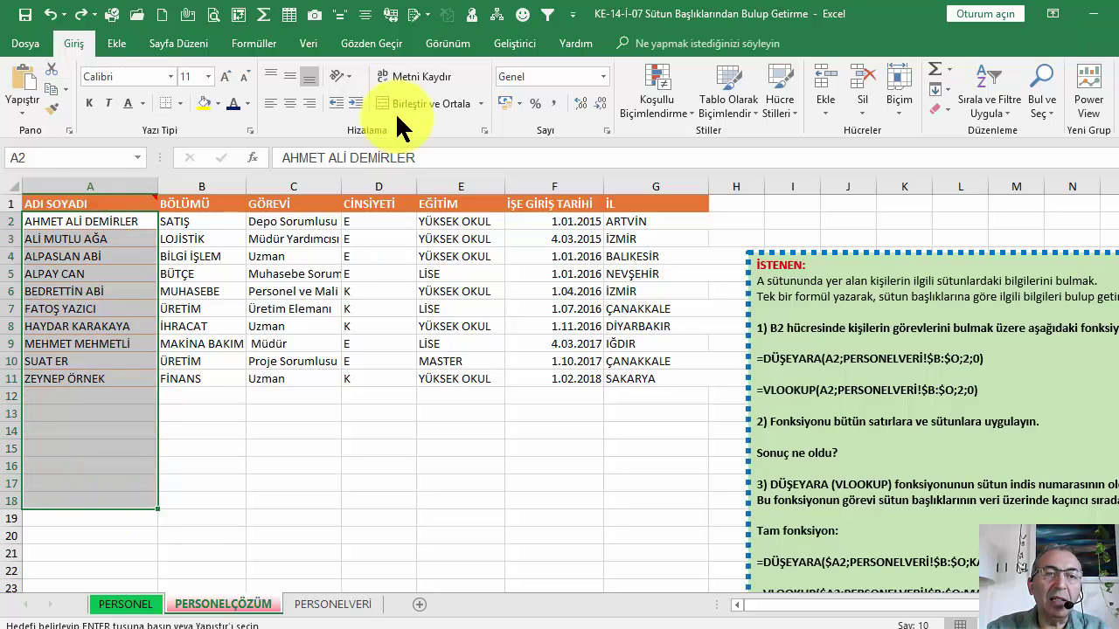
left_click(313, 44)
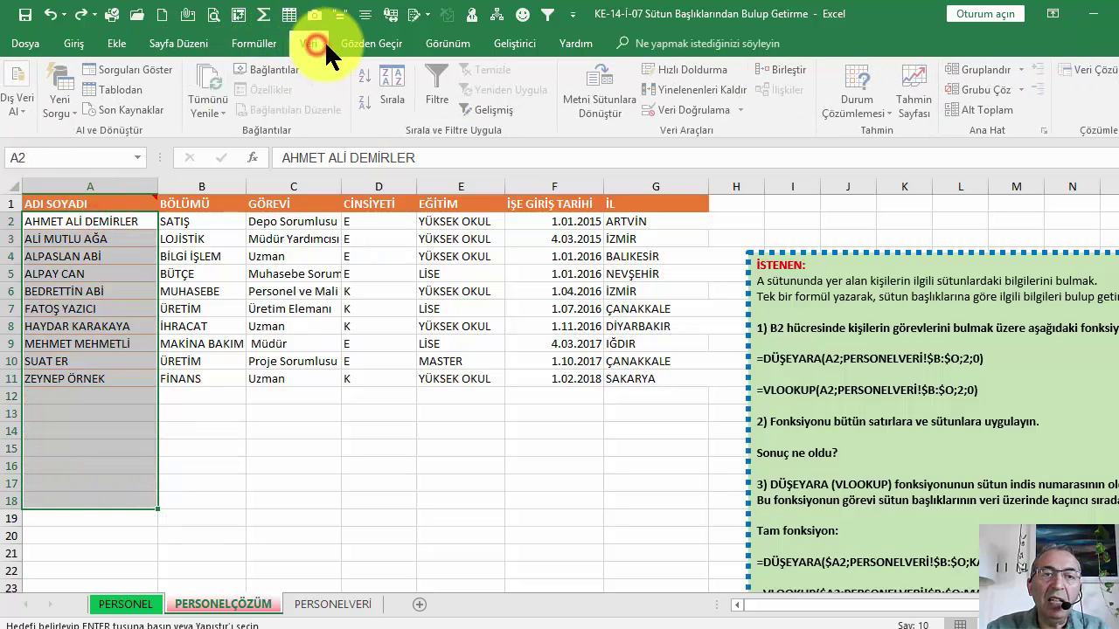
left_click(691, 110)
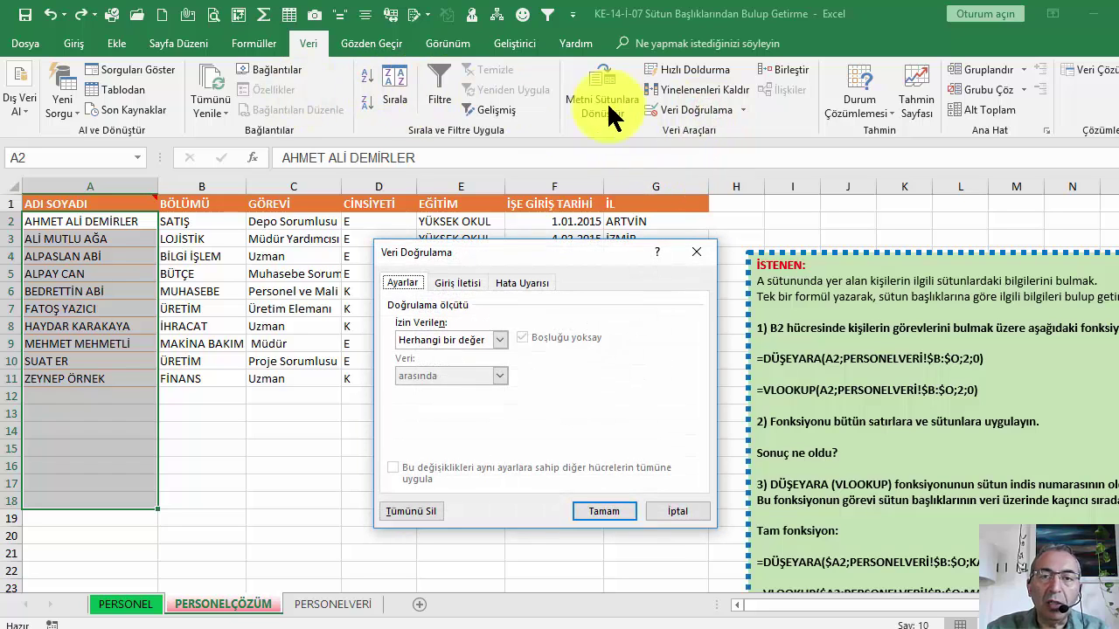
left_click(500, 340)
left_click(436, 391)
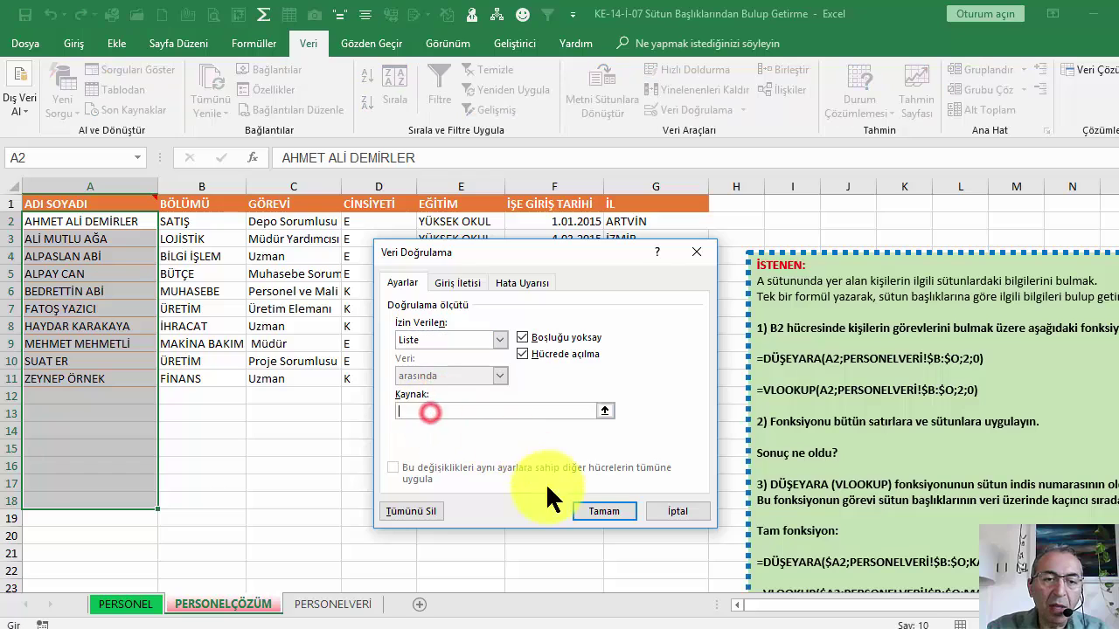
left_click(321, 605)
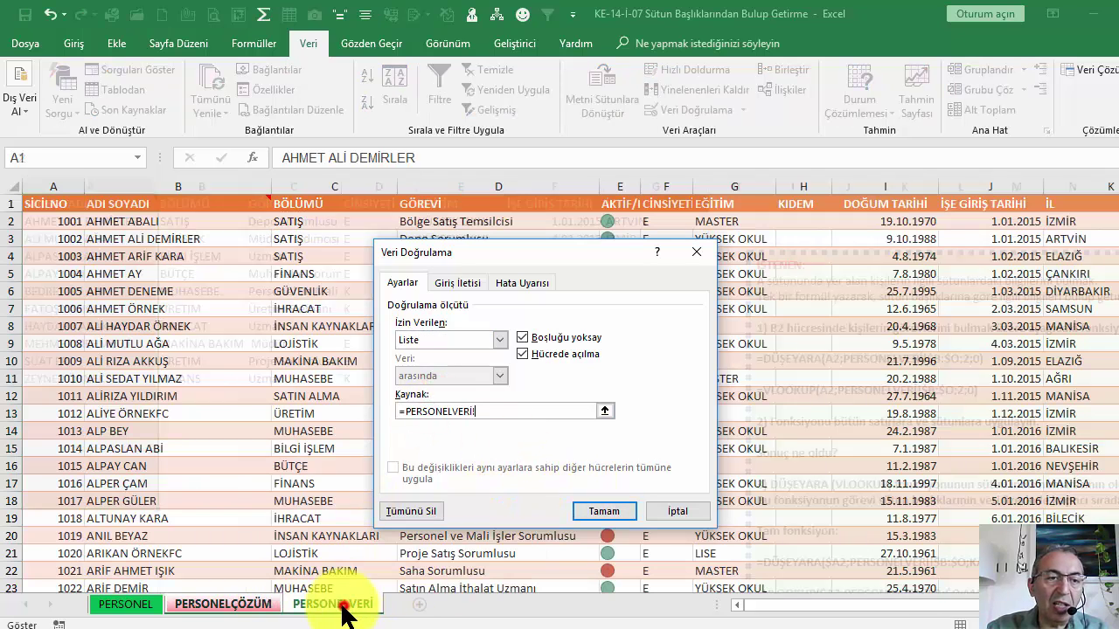
left_click(343, 603)
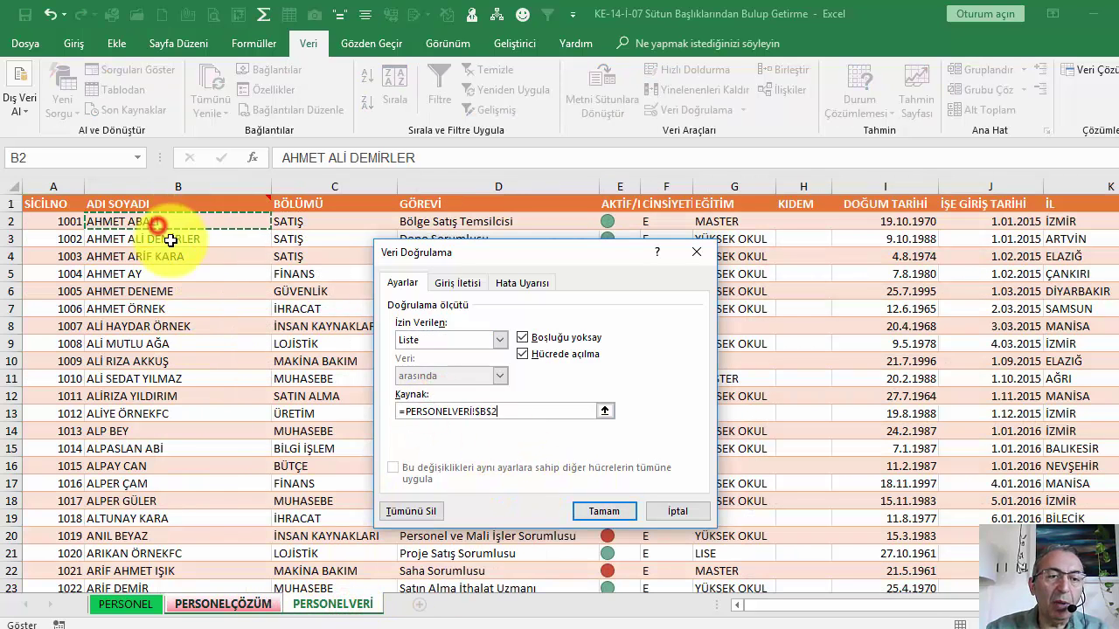
key("ctrl+shift+Down")
key("Return")
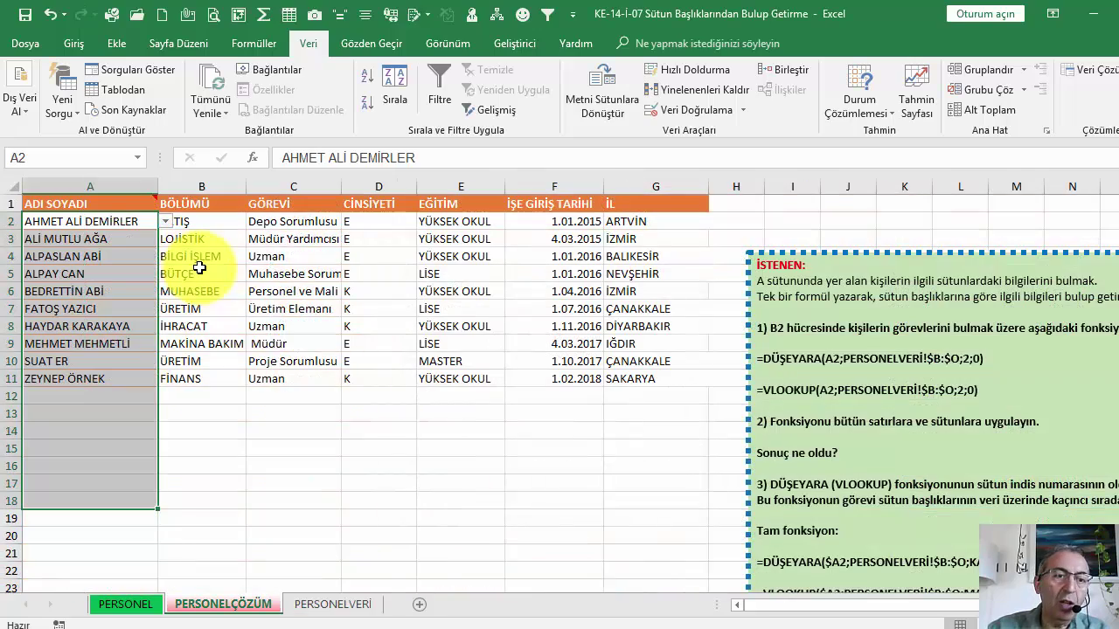
left_click(145, 240)
left_click(164, 238)
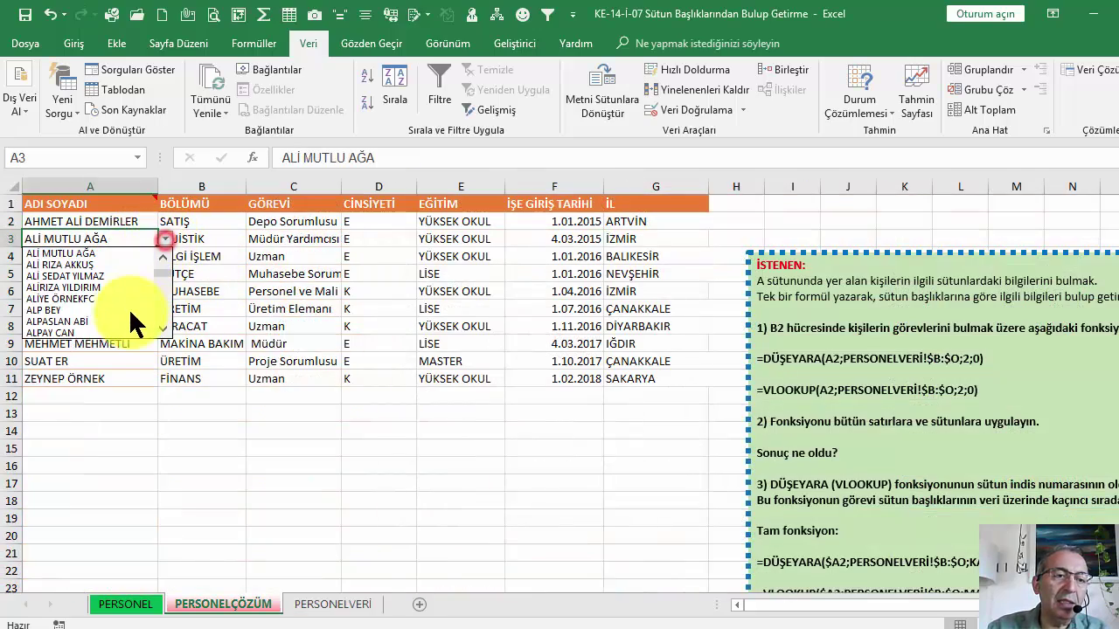
left_click(127, 319)
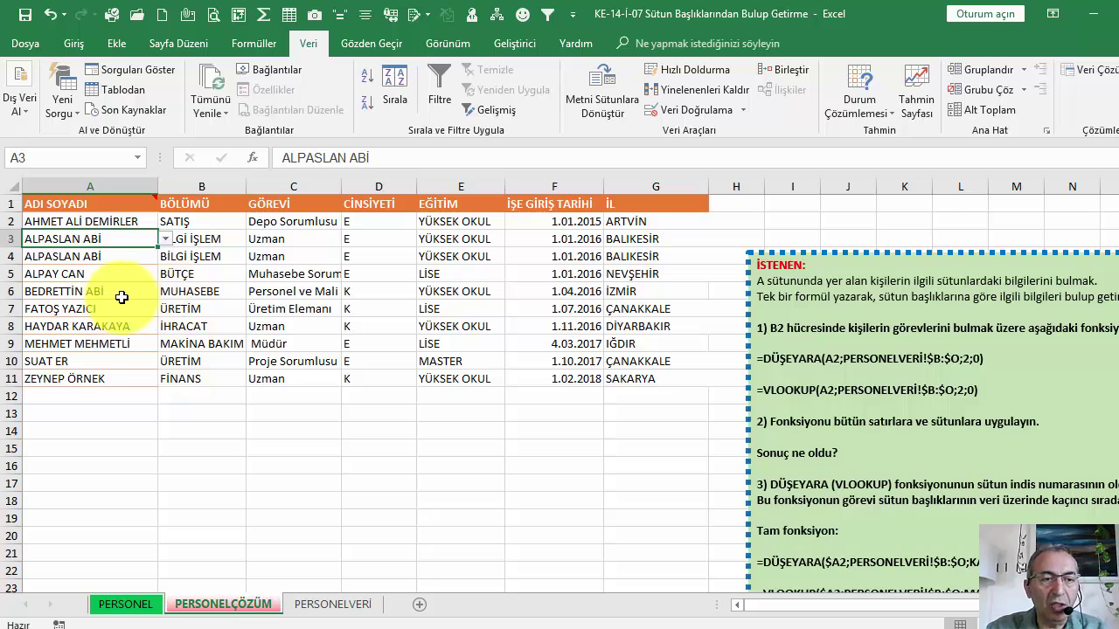
left_click(121, 298)
key("ctrl+z")
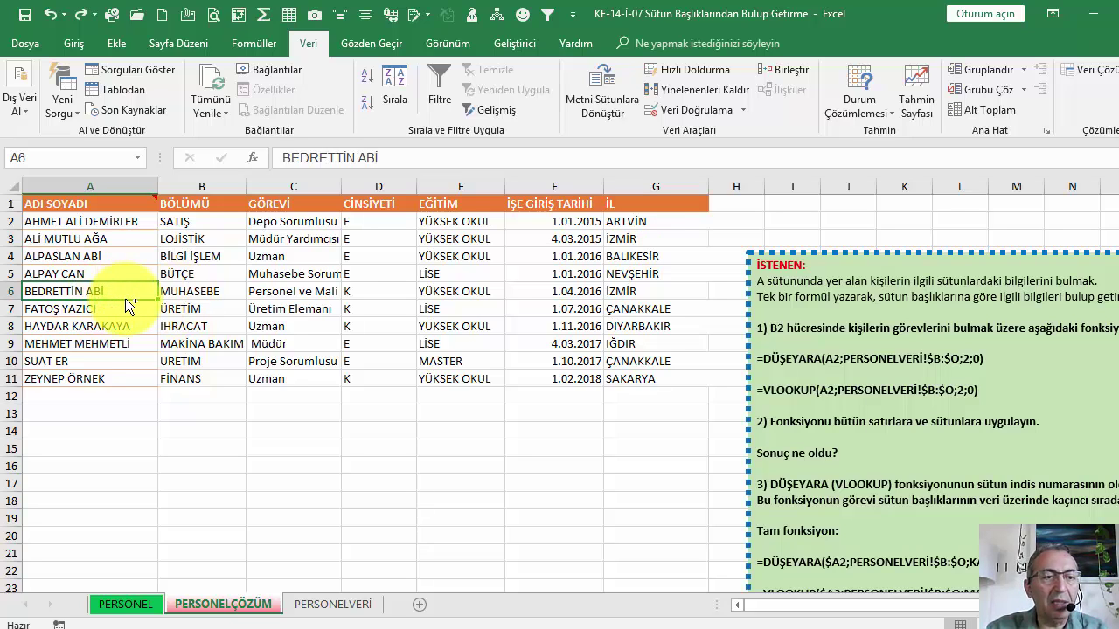
left_click(118, 256)
left_click(125, 221)
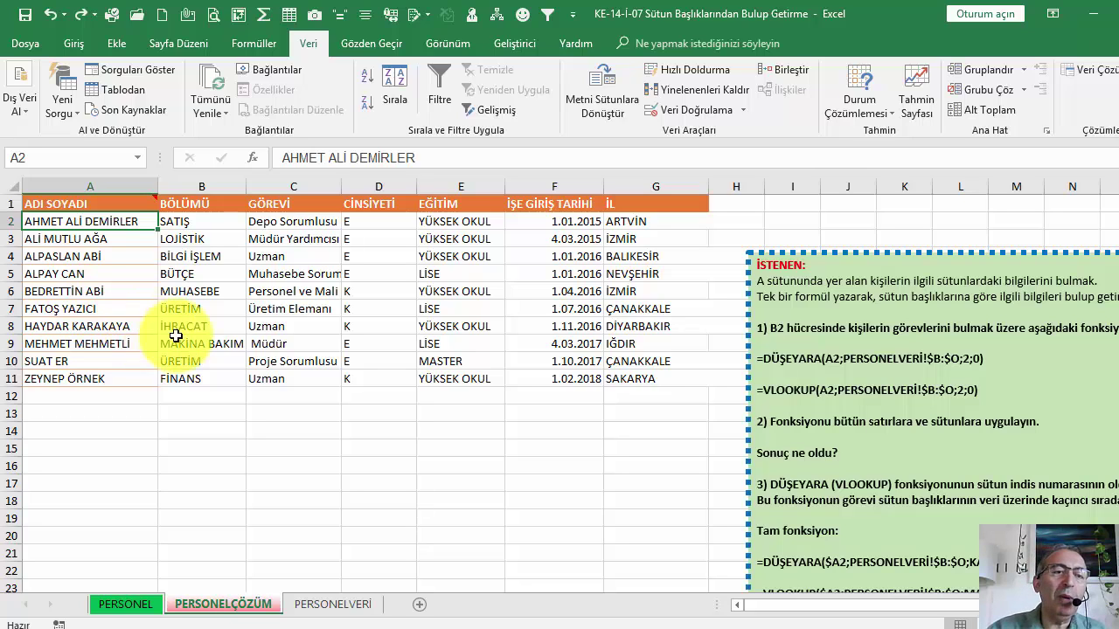
left_click_drag(201, 207, 700, 214)
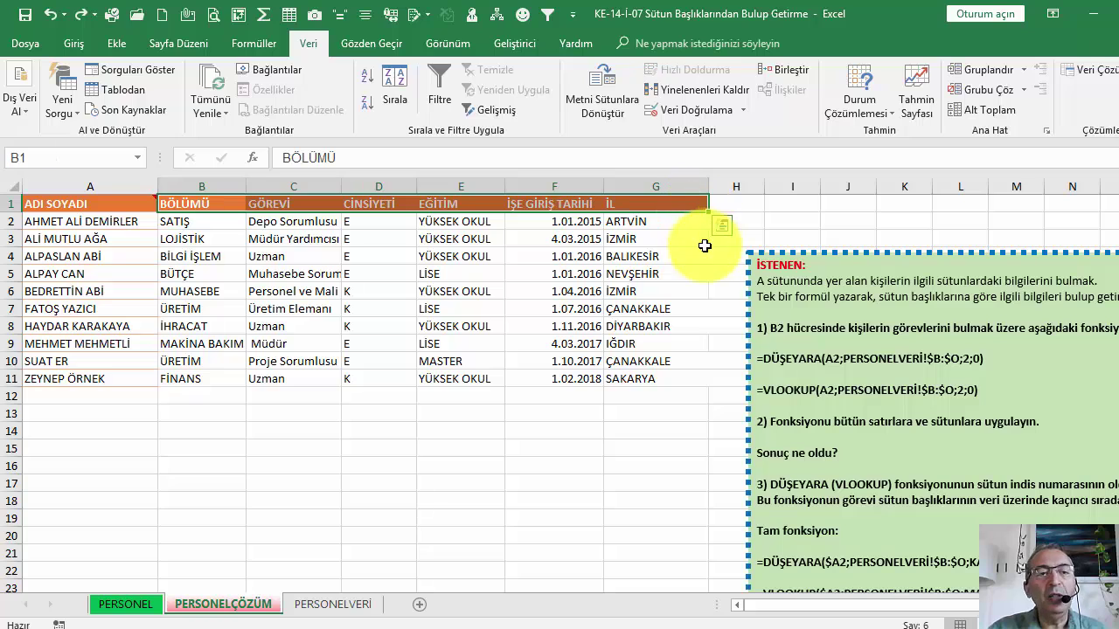
left_click(219, 221)
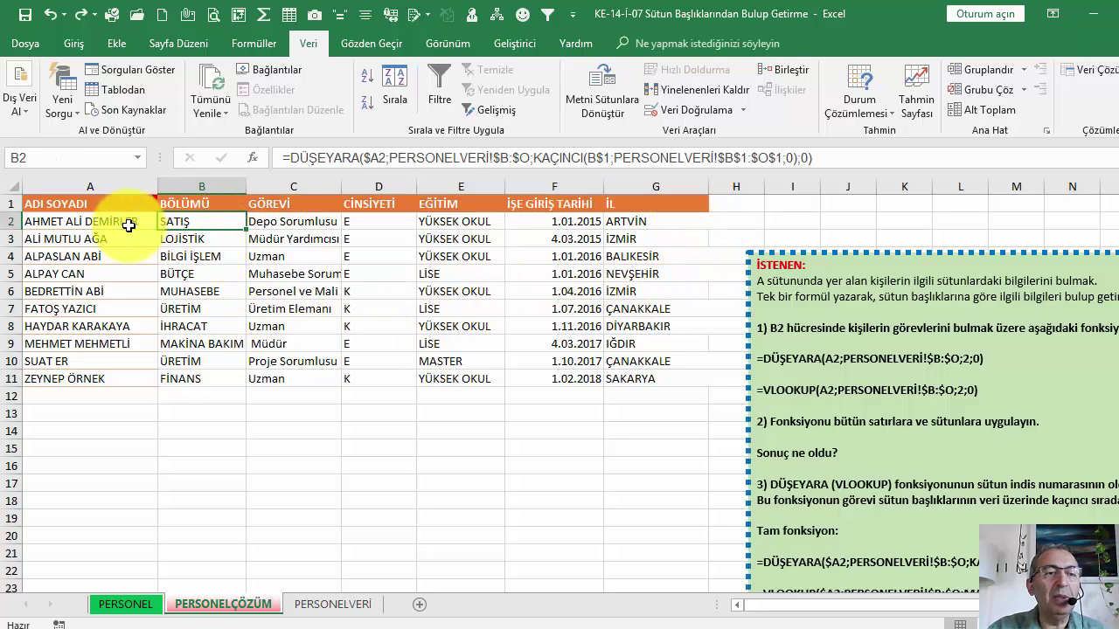